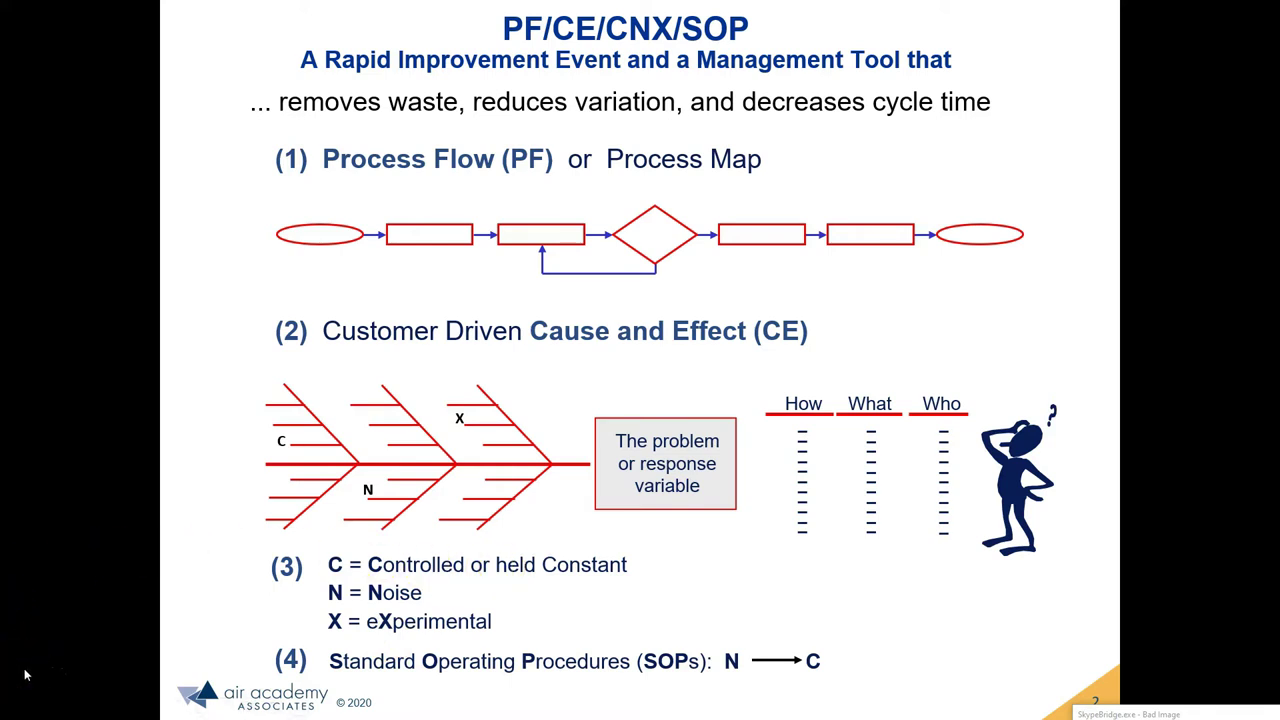
Switch to Excel and display the SPC XL flowcharting toolbar
{"action": "key", "text": "alt+Tab"}
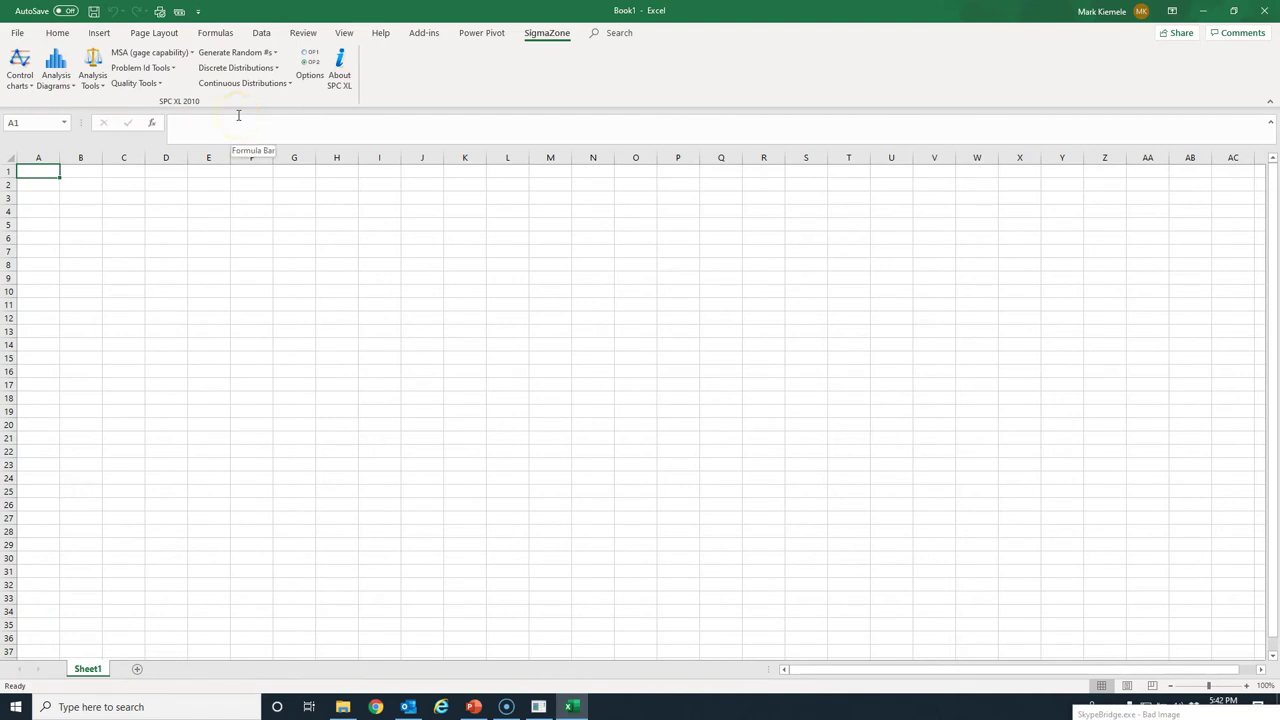
{"action": "left_click", "coordinate": [158, 69]}
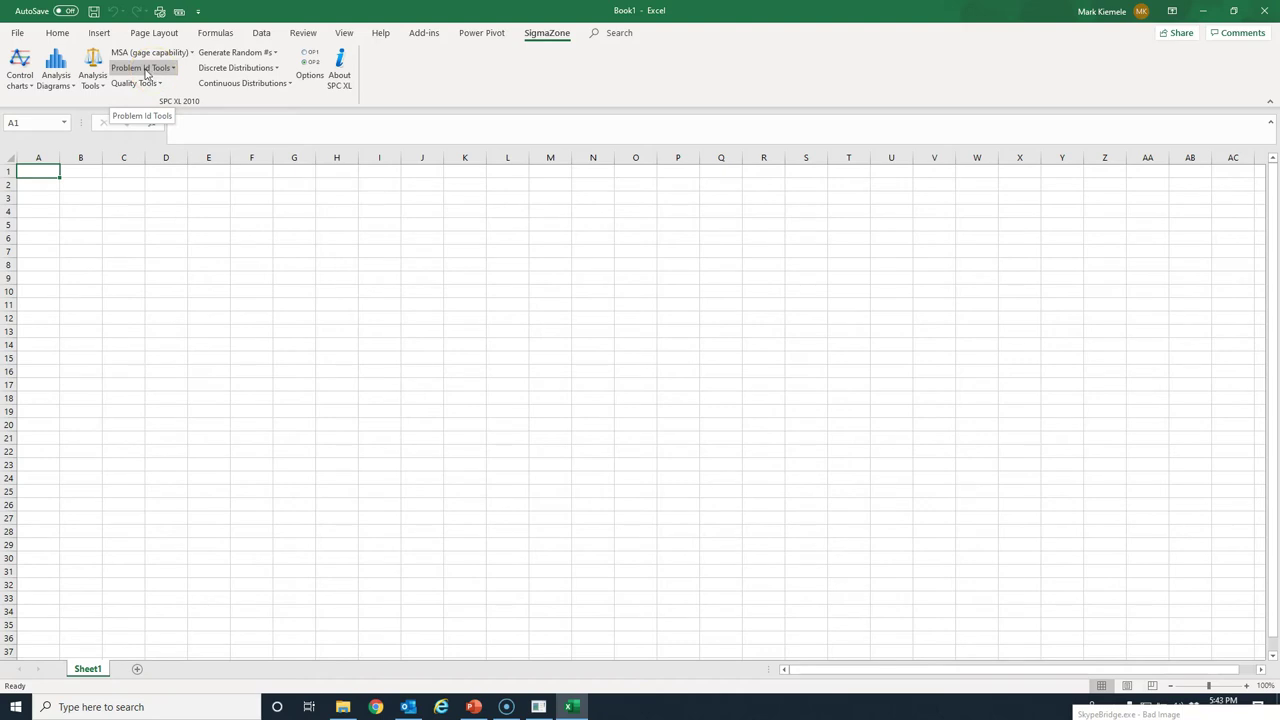
{"action": "left_click", "coordinate": [146, 70]}
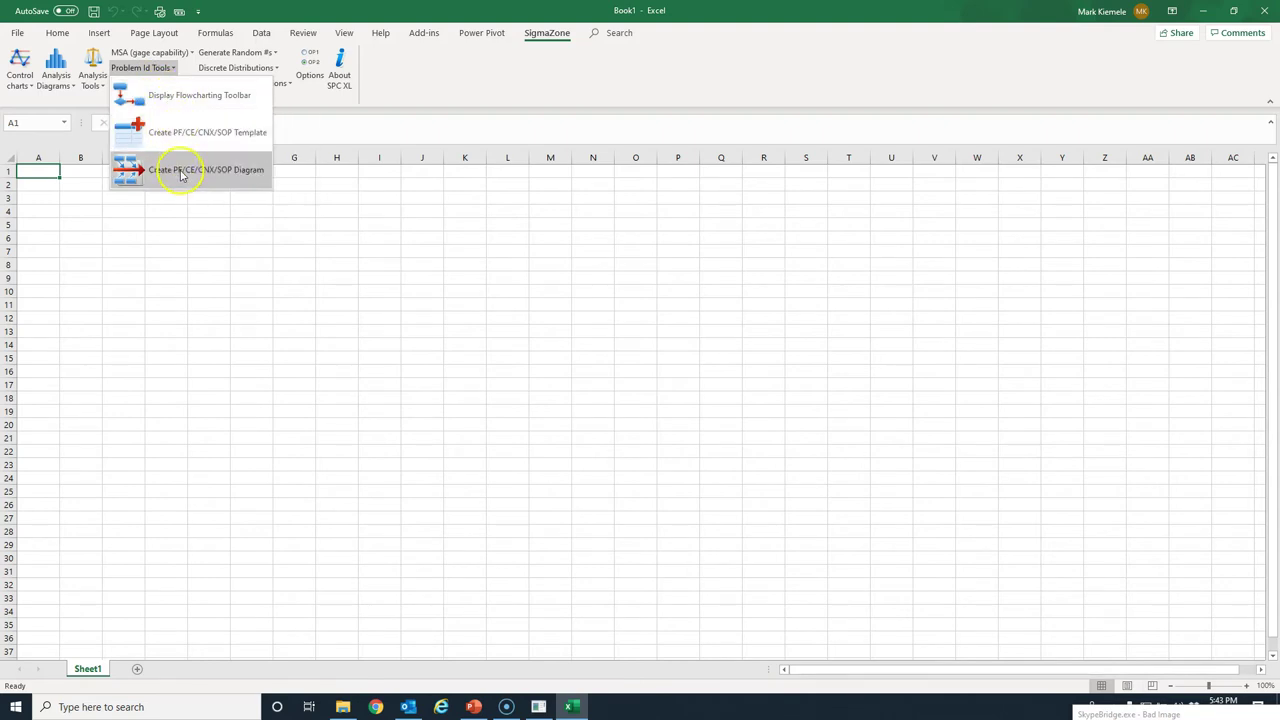
{"action": "left_click", "coordinate": [140, 172]}
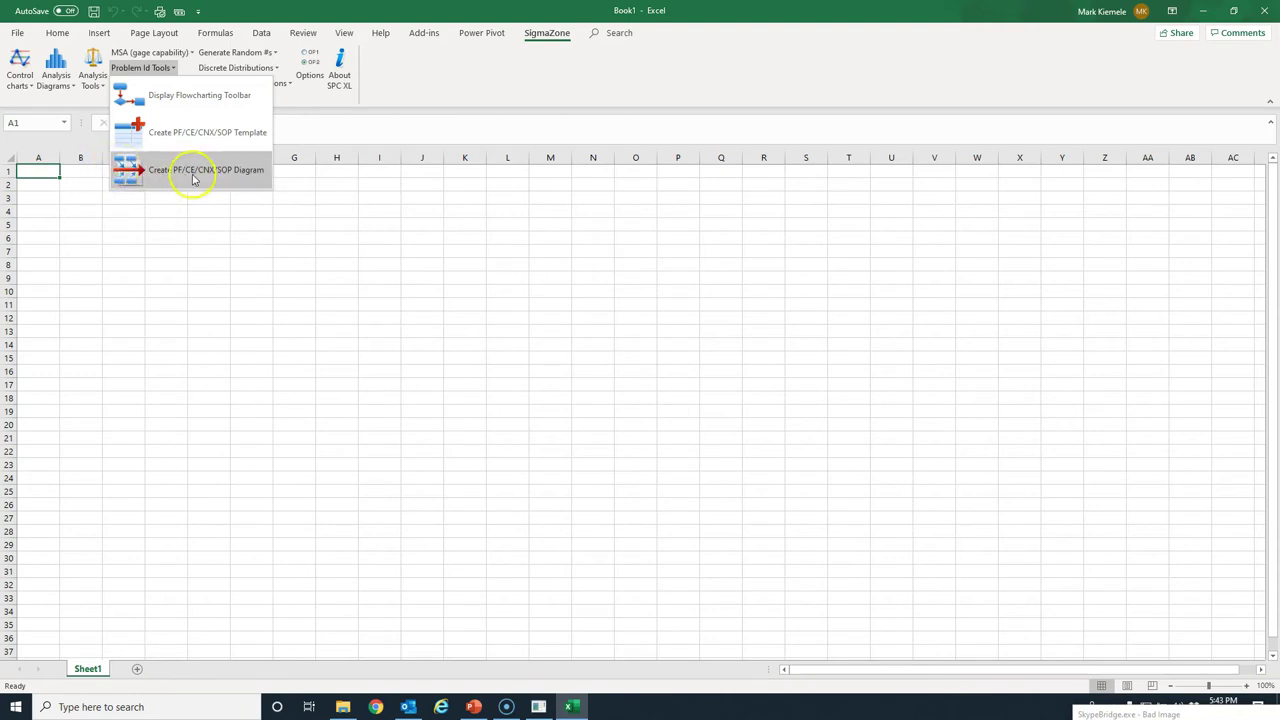
{"action": "left_click", "coordinate": [190, 97]}
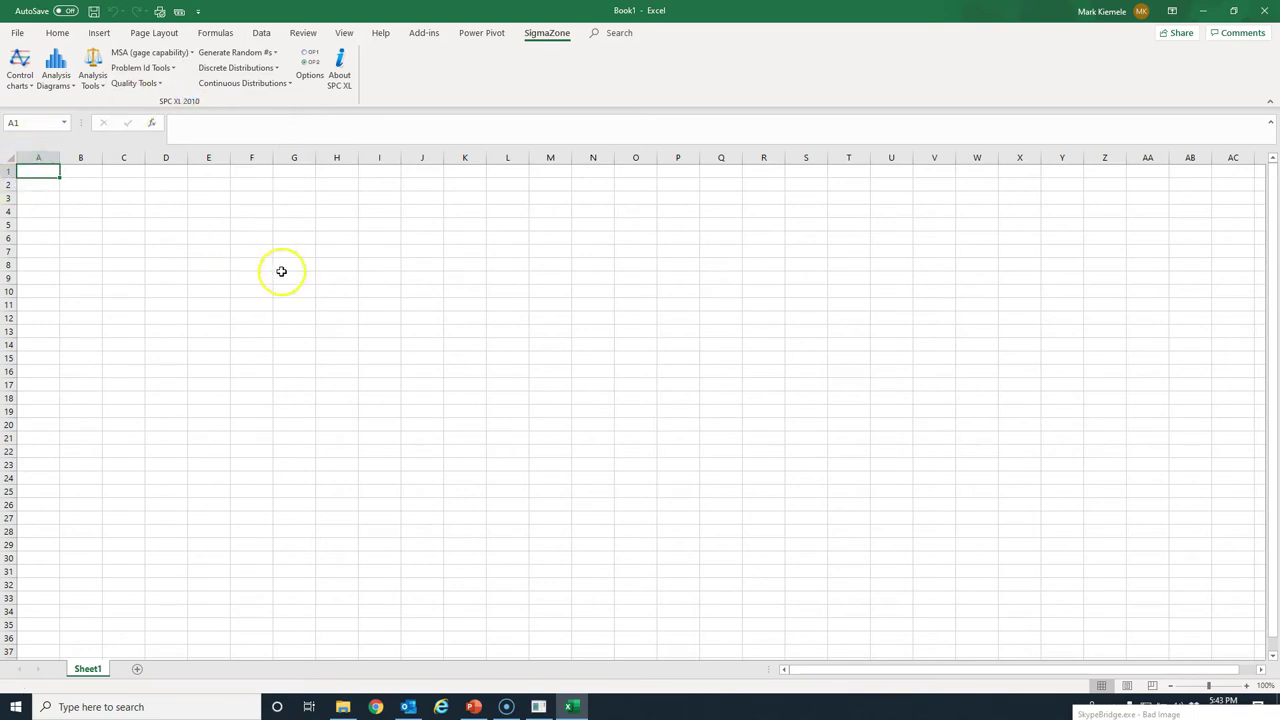
Draw a rounded terminator shape labelled Start, about 1.53" wide and 0.62" high, around columns E and F, rows 7 to 9
{"action": "left_click", "coordinate": [431, 36]}
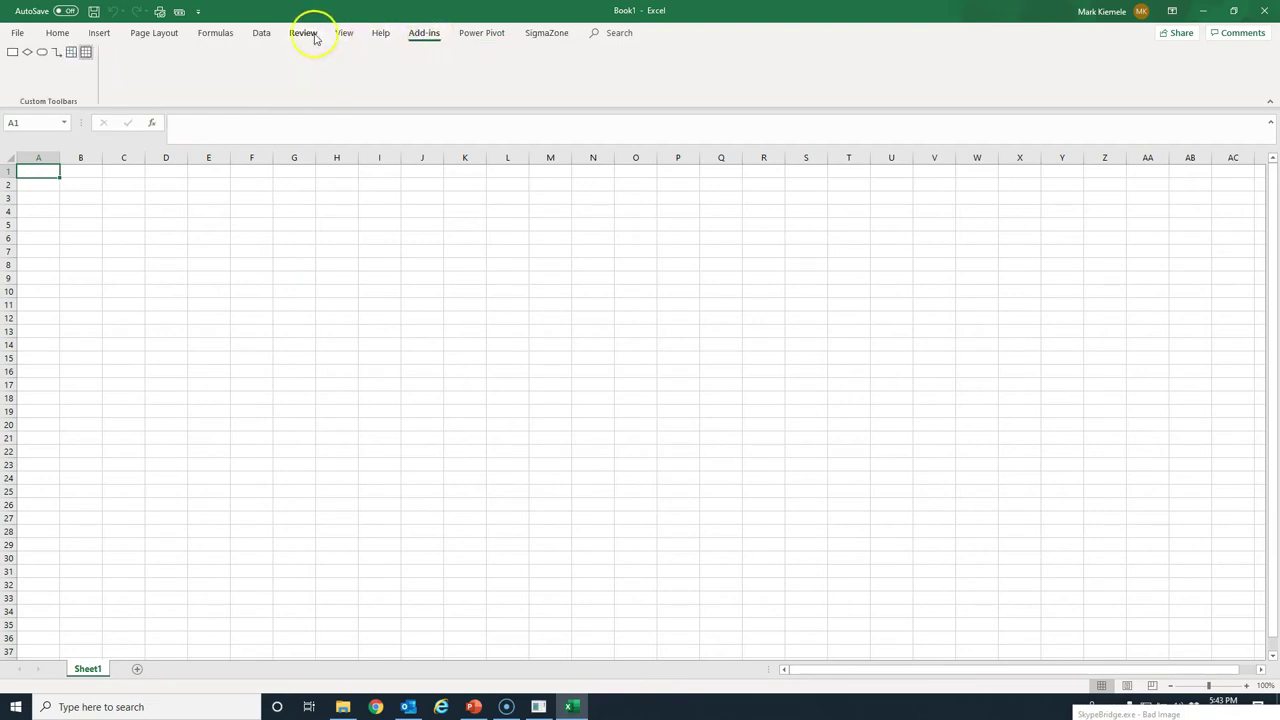
{"action": "left_click", "coordinate": [42, 55]}
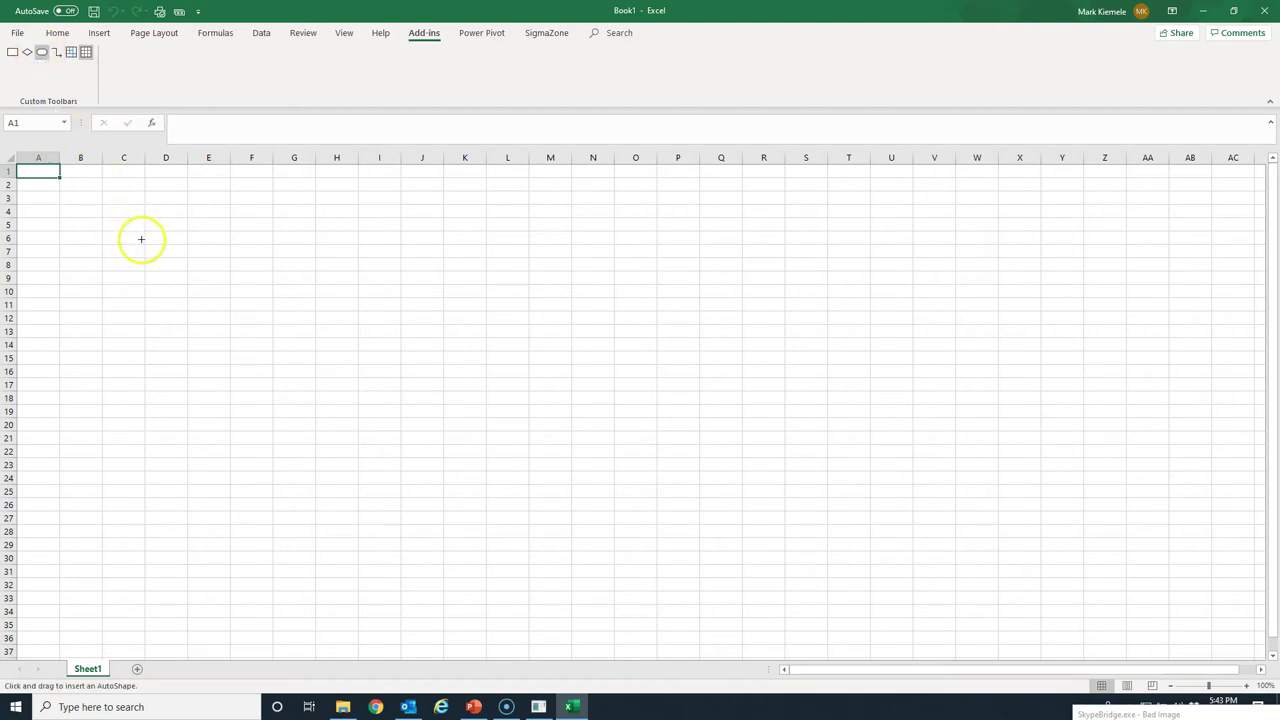
{"action": "mouse_move", "coordinate": [180, 245]}
{"action": "left_mouse_down"}
{"action": "mouse_move", "coordinate": [143, 260]}
{"action": "mouse_move", "coordinate": [200, 286]}
{"action": "mouse_move", "coordinate": [277, 284]}
{"action": "left_mouse_up"}
{"action": "left_click", "coordinate": [247, 277]}
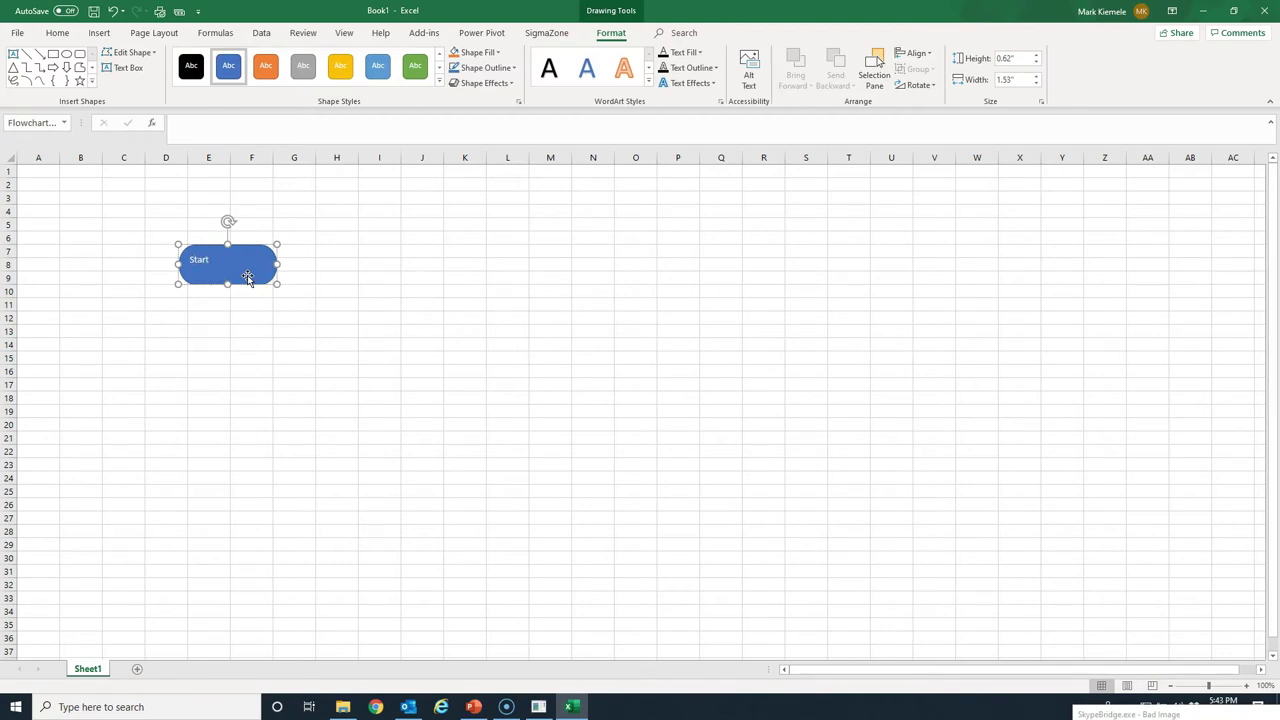
{"action": "left_click", "coordinate": [364, 317]}
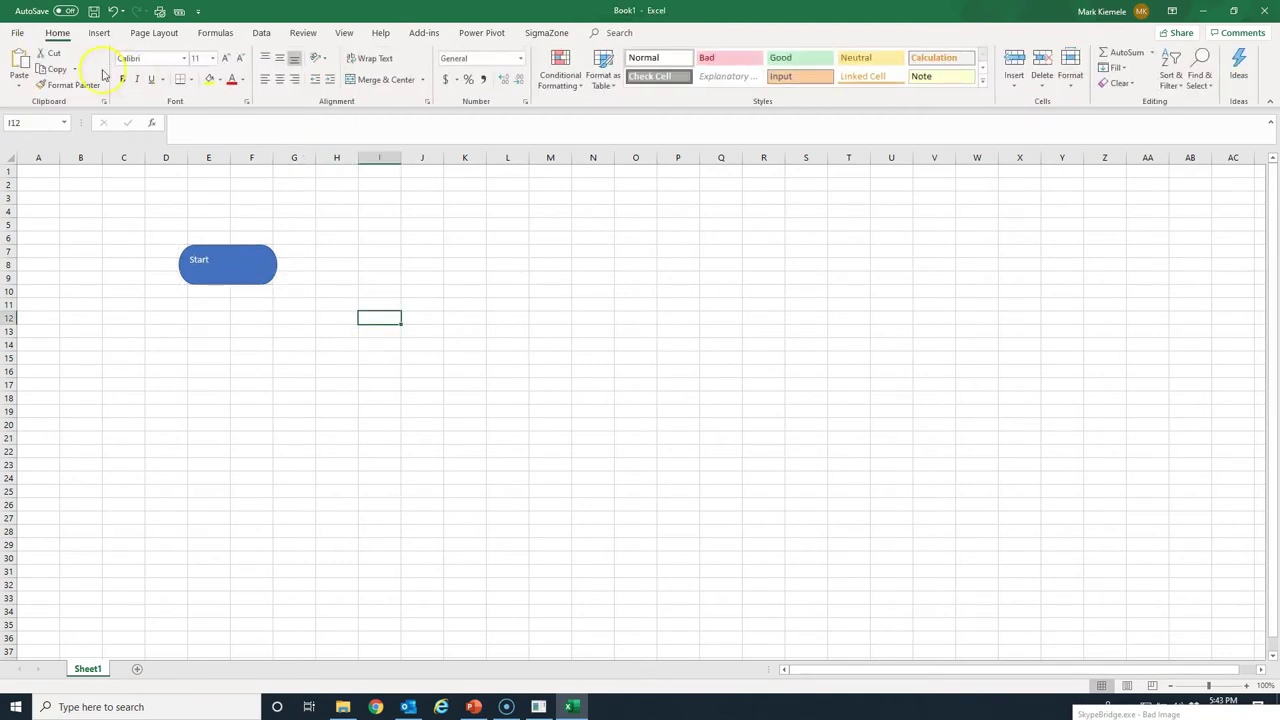
Add a process rectangle labelled Step 1, about 1.81" wide and 0.81" high, beside the Start shape
{"action": "left_click", "coordinate": [424, 32]}
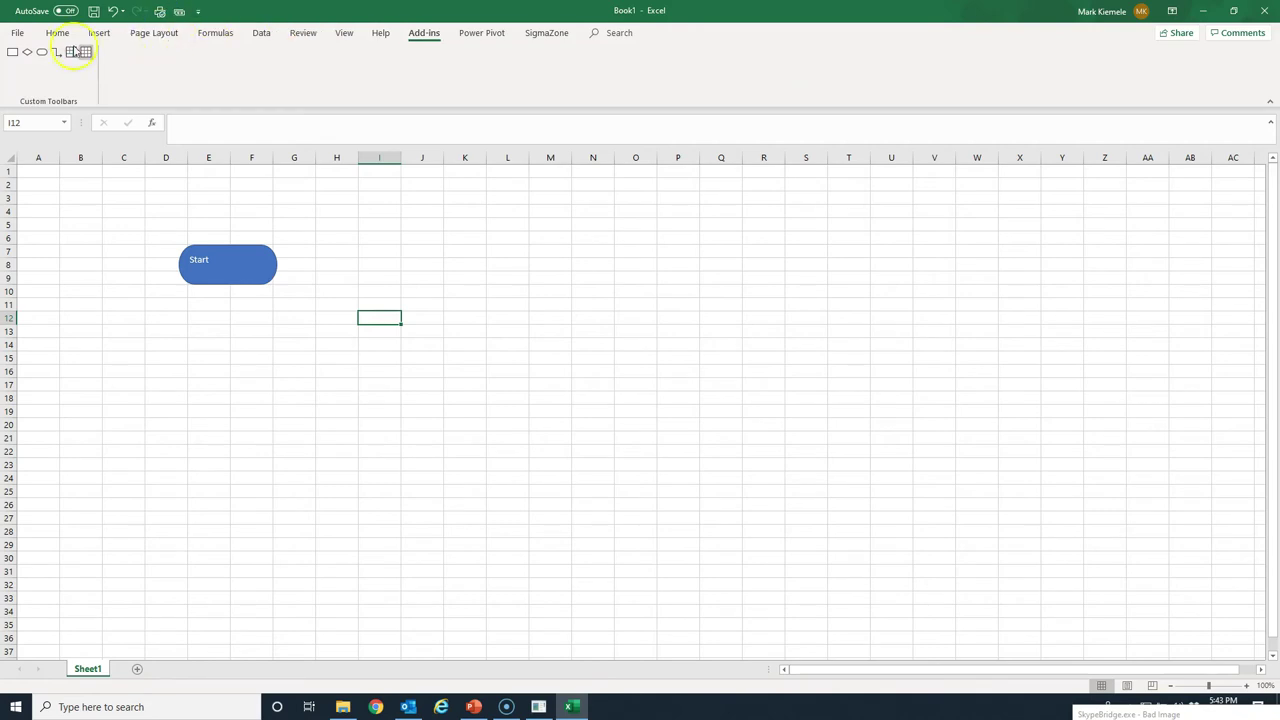
{"action": "left_click", "coordinate": [13, 55]}
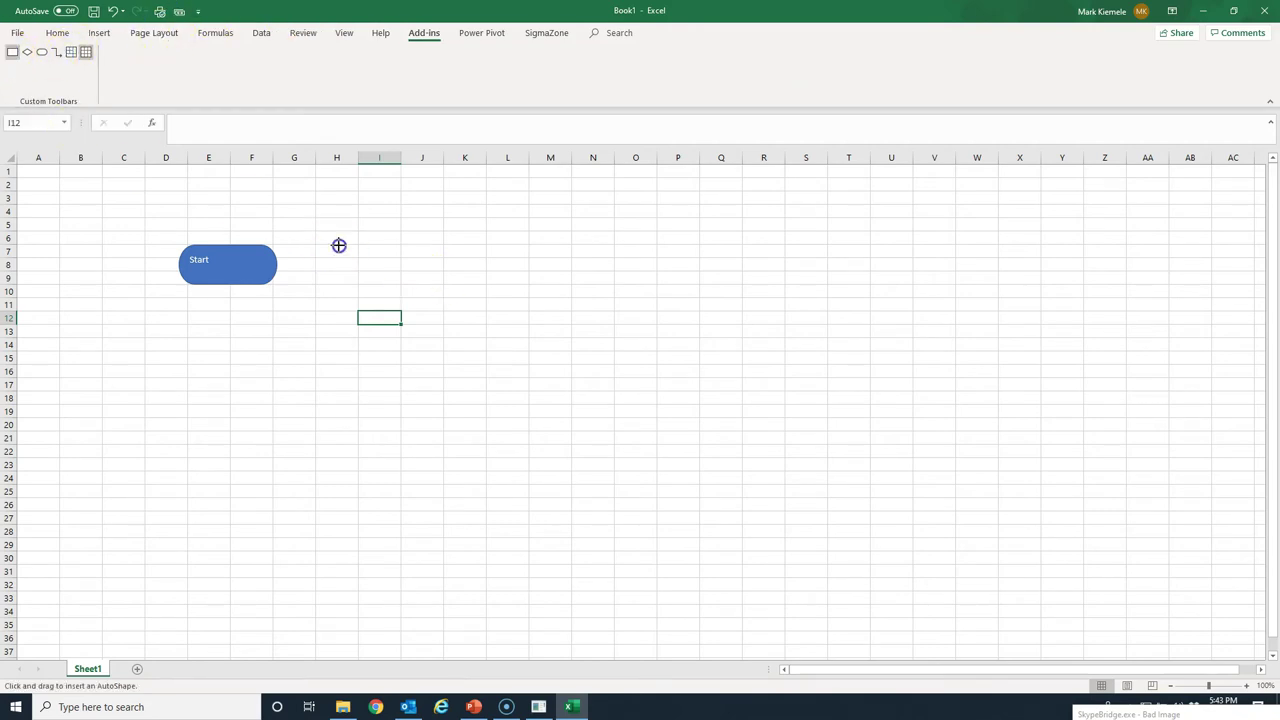
{"action": "left_click_drag", "start_coordinate": [347, 283], "coordinate": [455, 296]}
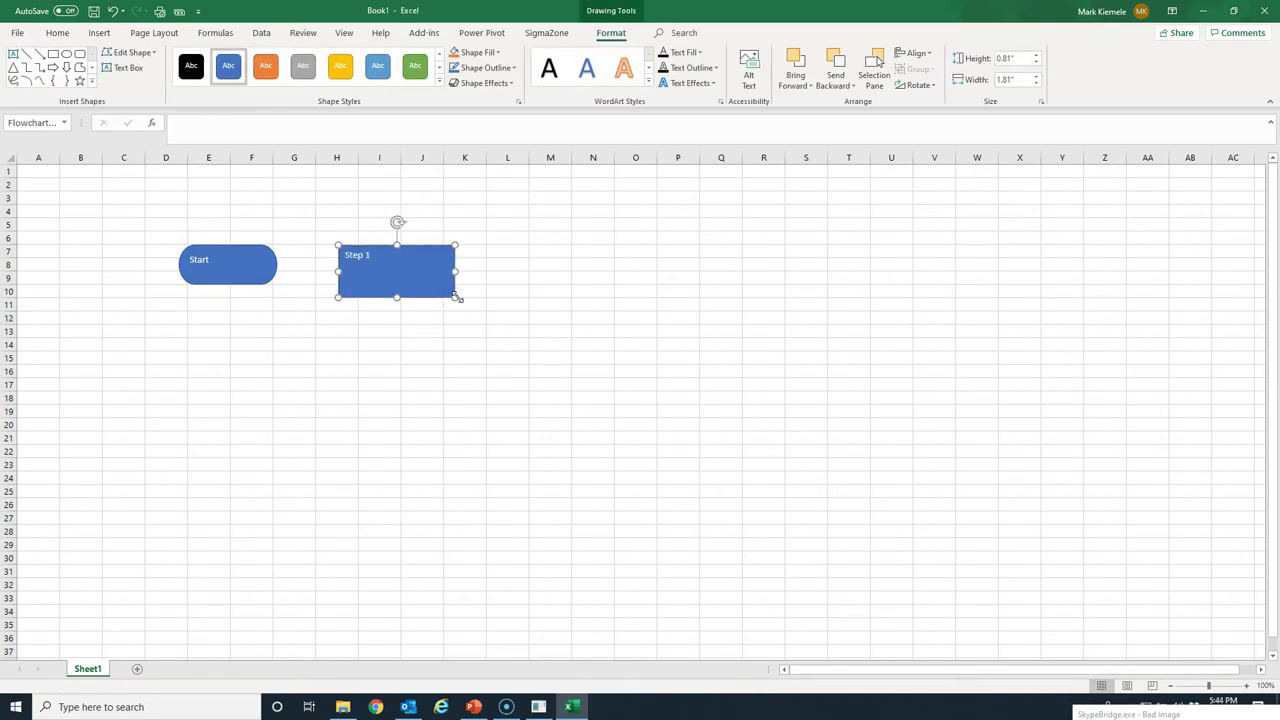
{"action": "left_click", "coordinate": [636, 438]}
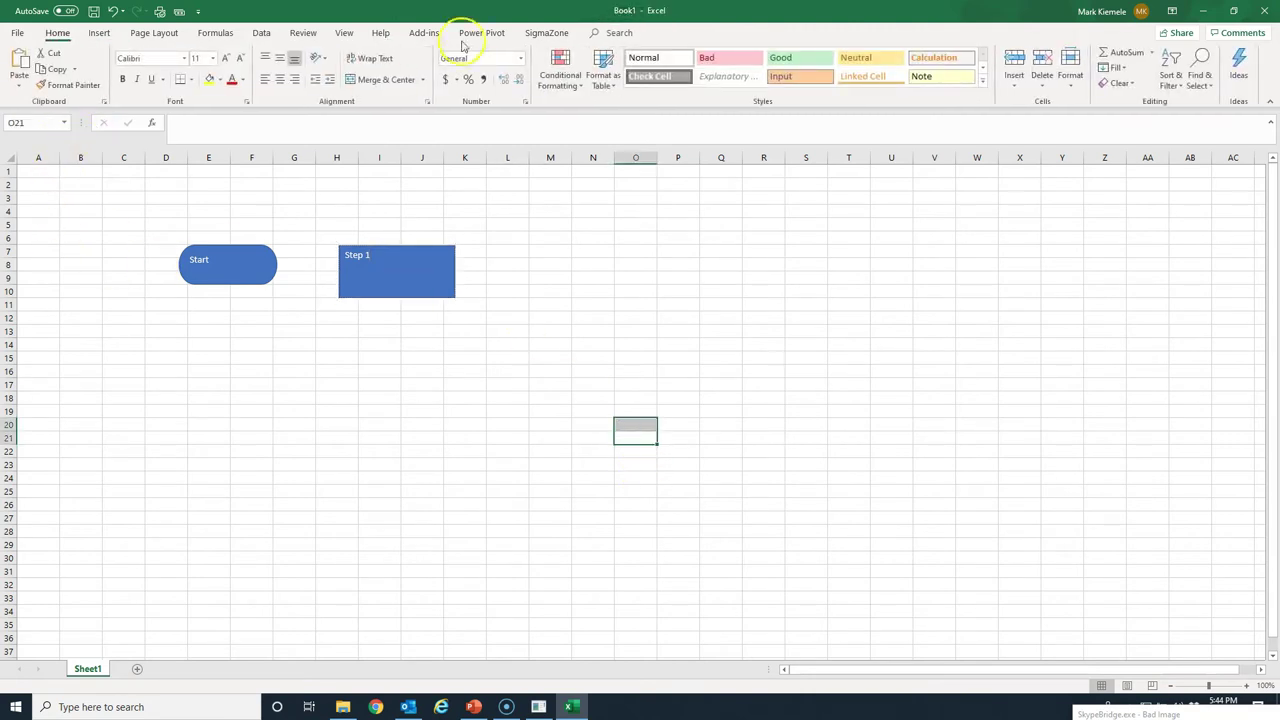
Add a decision diamond labelled Decision Point, about 1.87" wide and 1" high, beyond the Step 1 box
{"action": "left_click", "coordinate": [428, 38]}
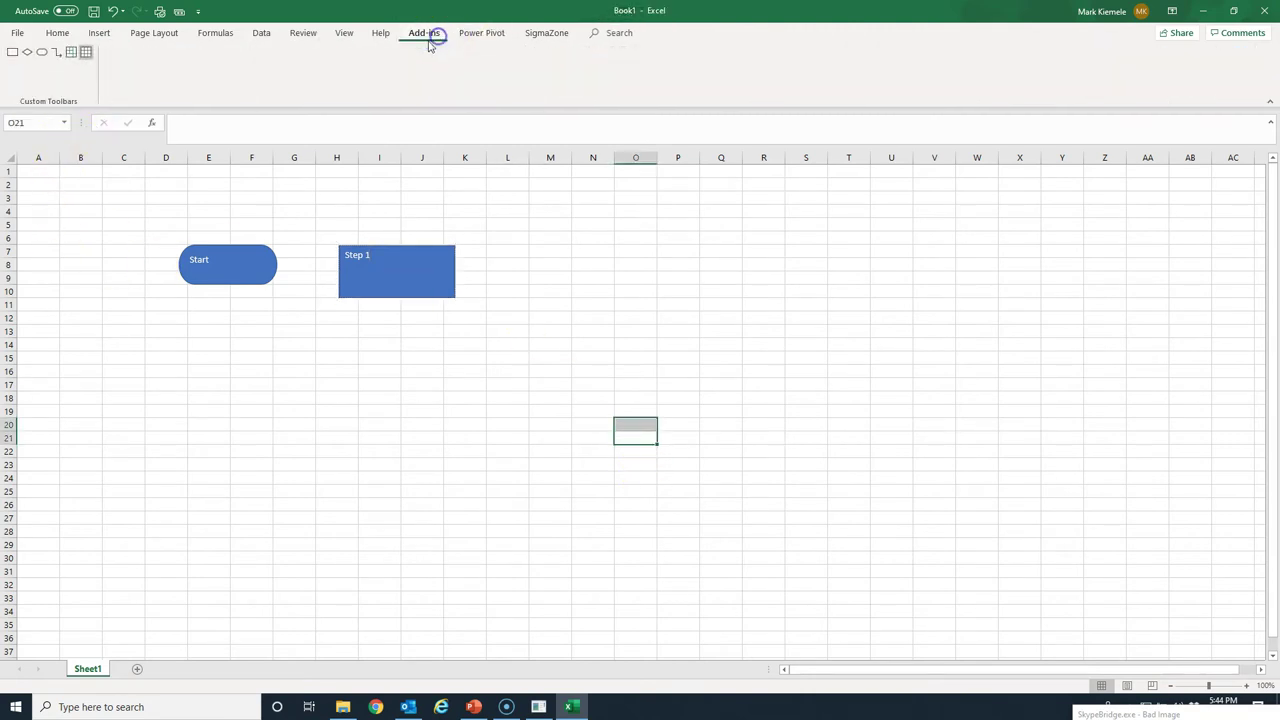
{"action": "left_click", "coordinate": [28, 53]}
{"action": "mouse_move", "coordinate": [624, 253]}
{"action": "left_mouse_down"}
{"action": "mouse_move", "coordinate": [514, 286]}
{"action": "mouse_move", "coordinate": [501, 318]}
{"action": "left_mouse_up"}
{"action": "left_click_drag", "start_coordinate": [567, 255], "coordinate": [597, 242]}
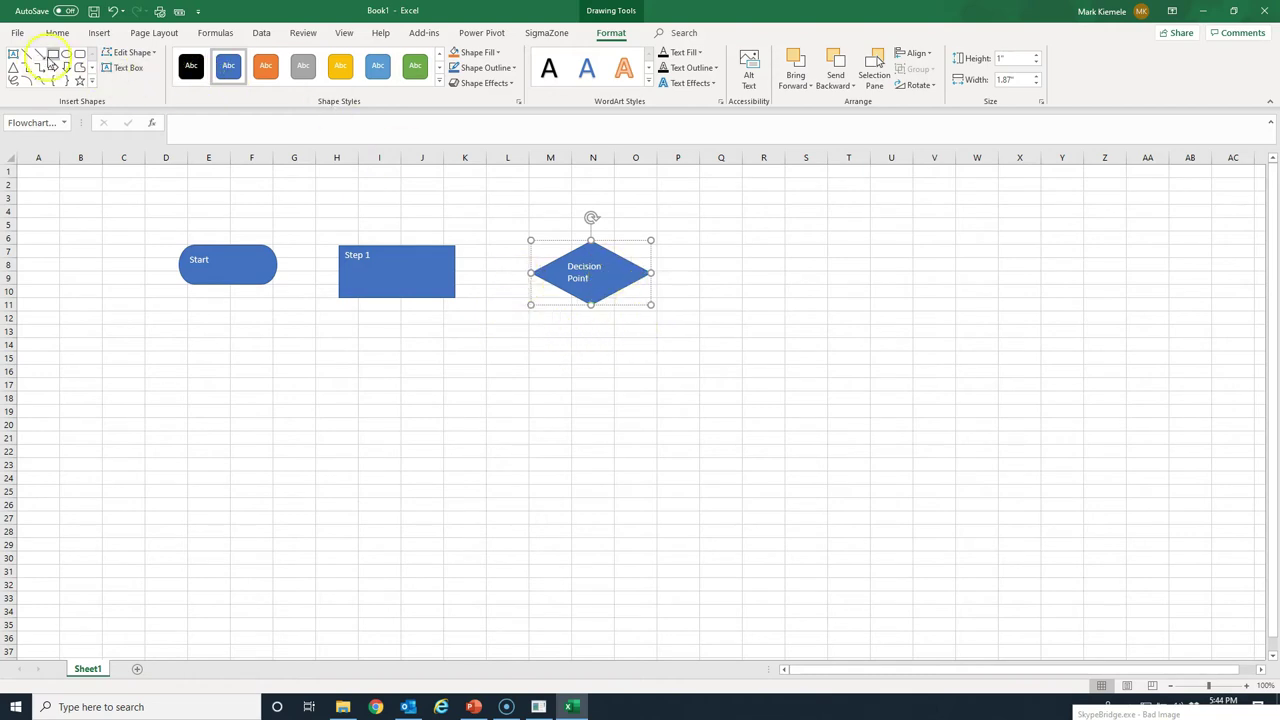
Try to link the Start shape to the Step 1 box with a straight arrow
{"action": "left_click", "coordinate": [40, 53]}
{"action": "mouse_move", "coordinate": [278, 268]}
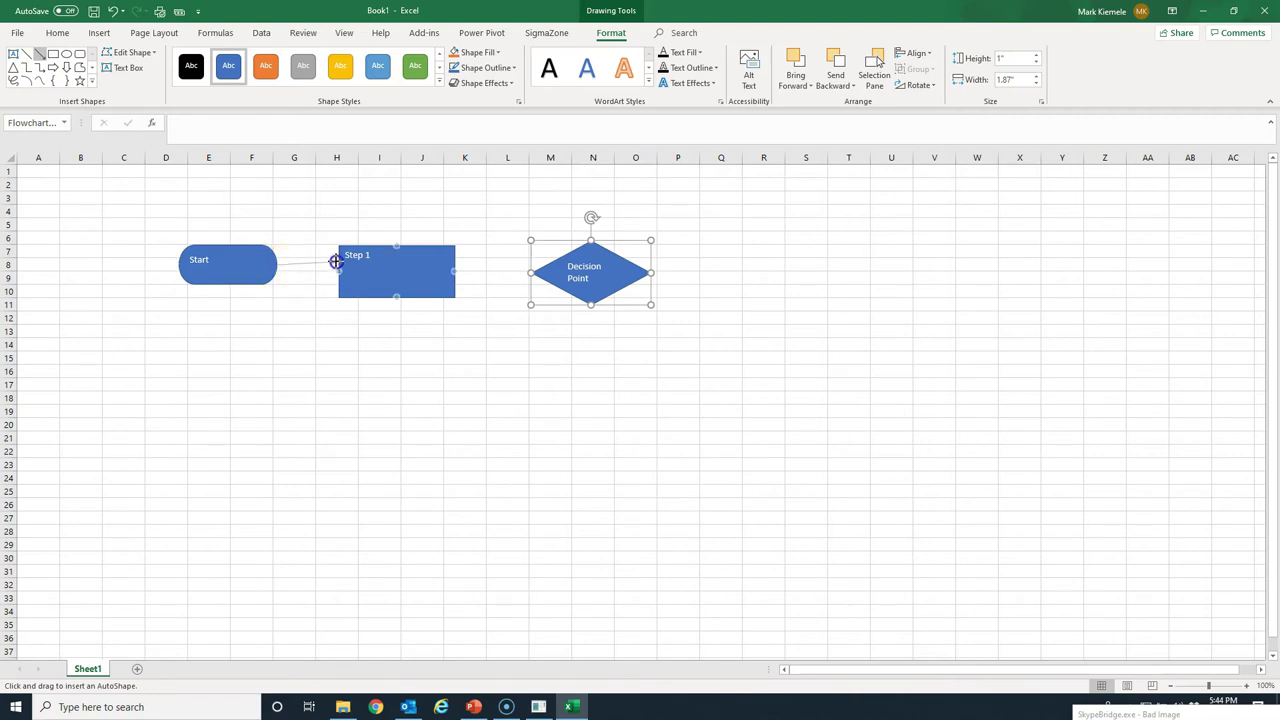
{"action": "right_click", "coordinate": [335, 261]}
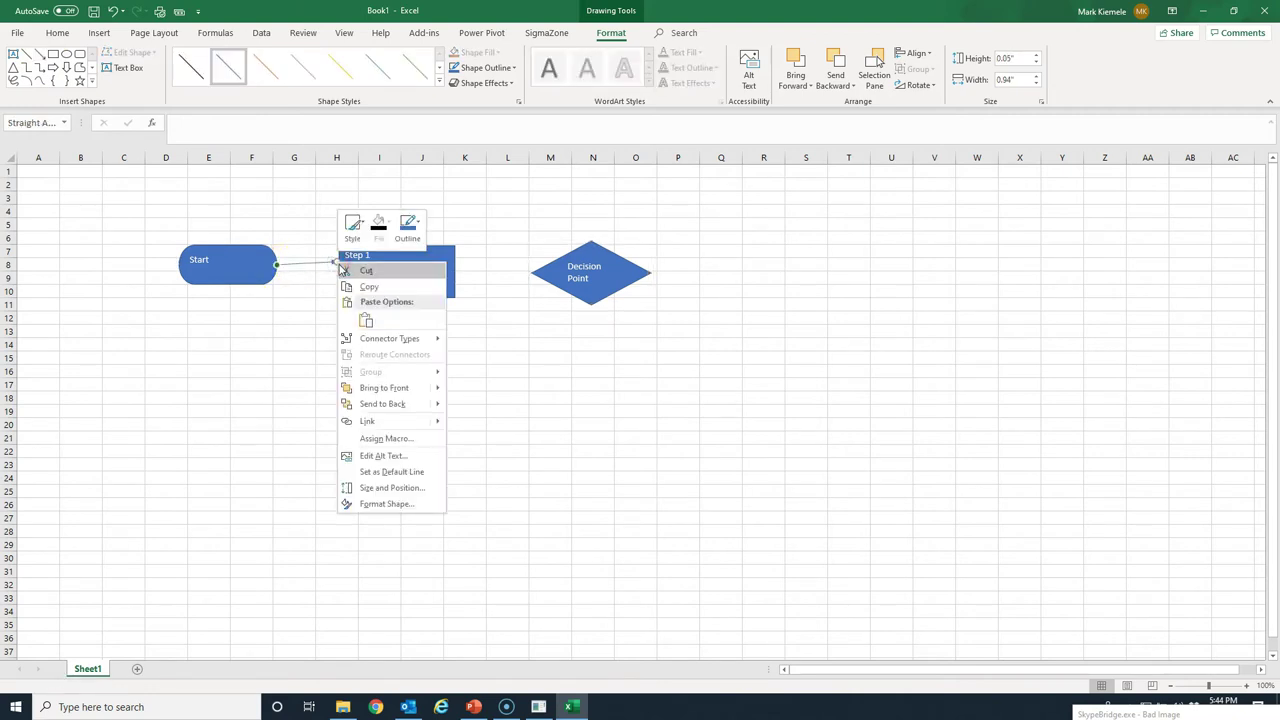
{"action": "left_click", "coordinate": [466, 286]}
{"action": "left_click", "coordinate": [434, 274]}
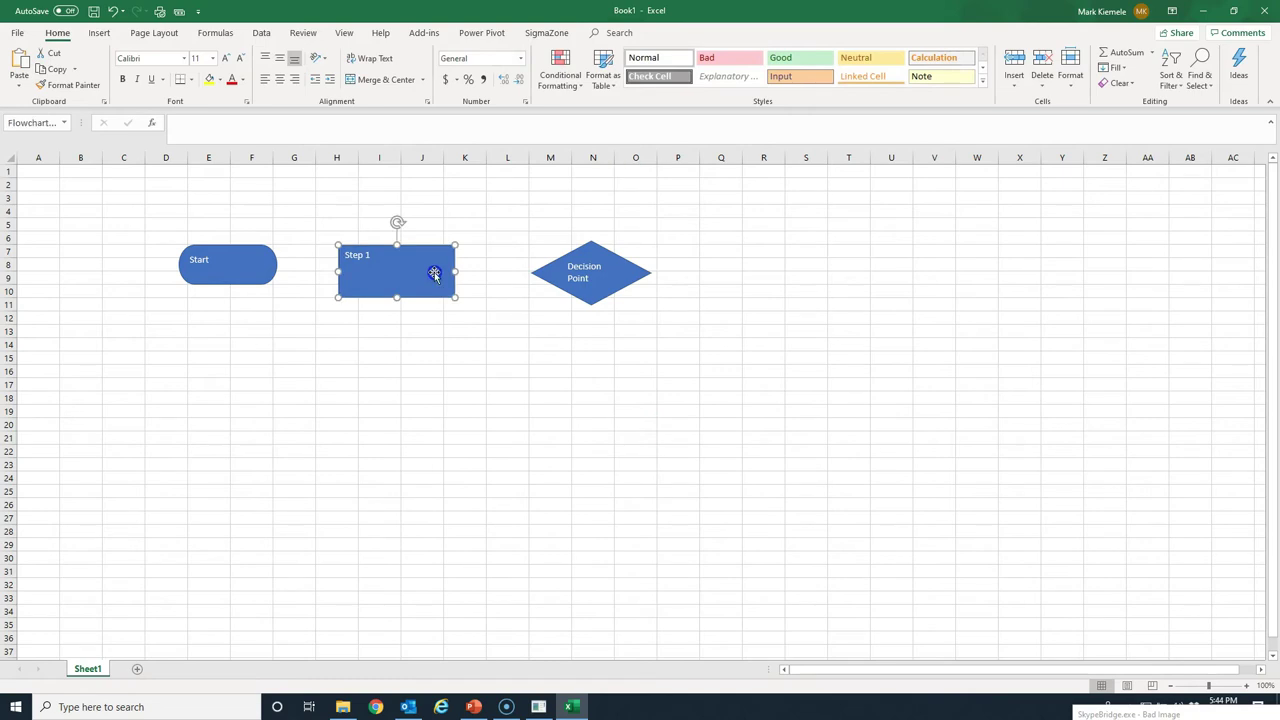
{"action": "left_click", "coordinate": [283, 272]}
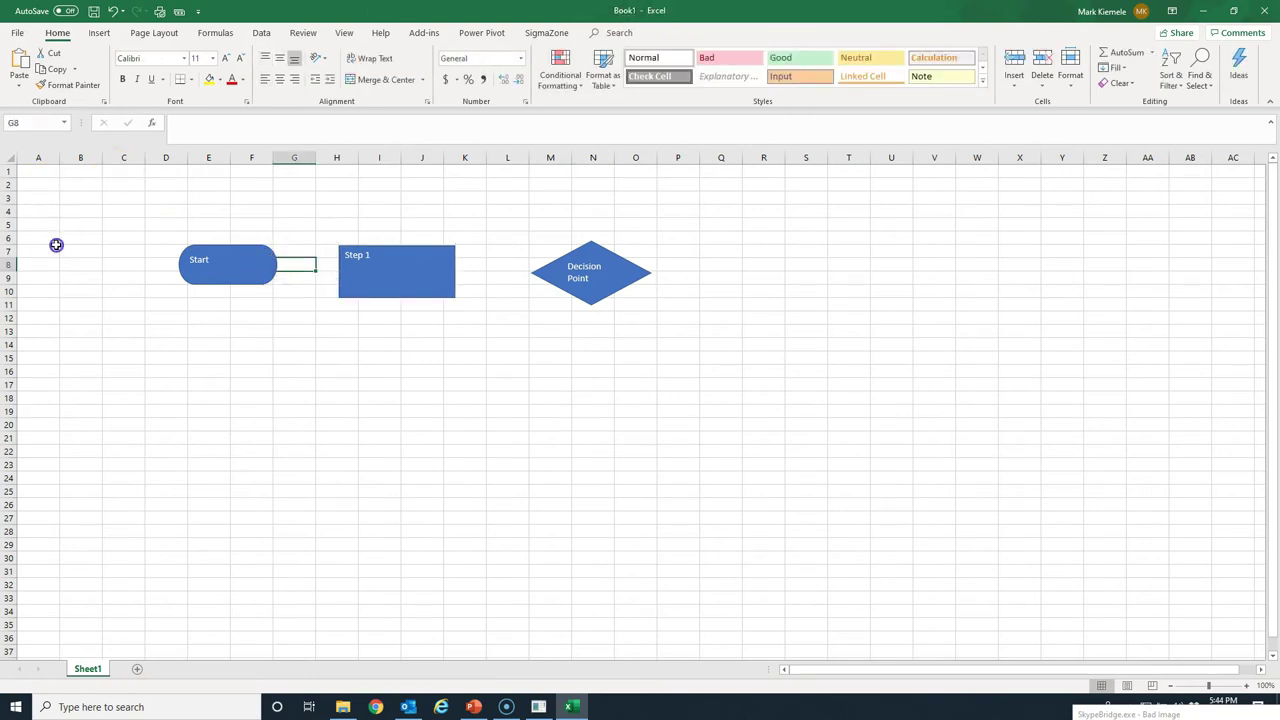
{"action": "left_click_drag", "start_coordinate": [50, 251], "coordinate": [85, 225]}
Draw a flowchart elbow connector from the Start shape to the Step 1 box and nudge the box slightly upward
{"action": "left_click", "coordinate": [423, 33]}
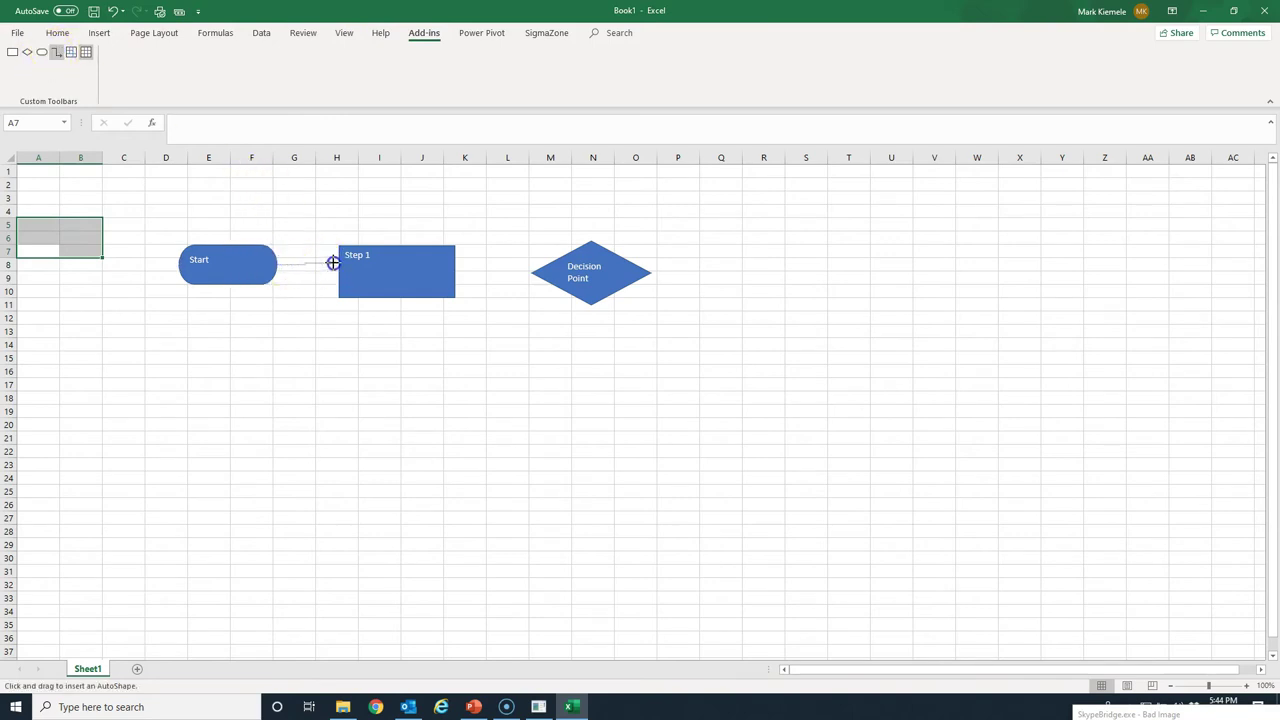
{"action": "left_click_drag", "start_coordinate": [340, 261], "coordinate": [340, 261]}
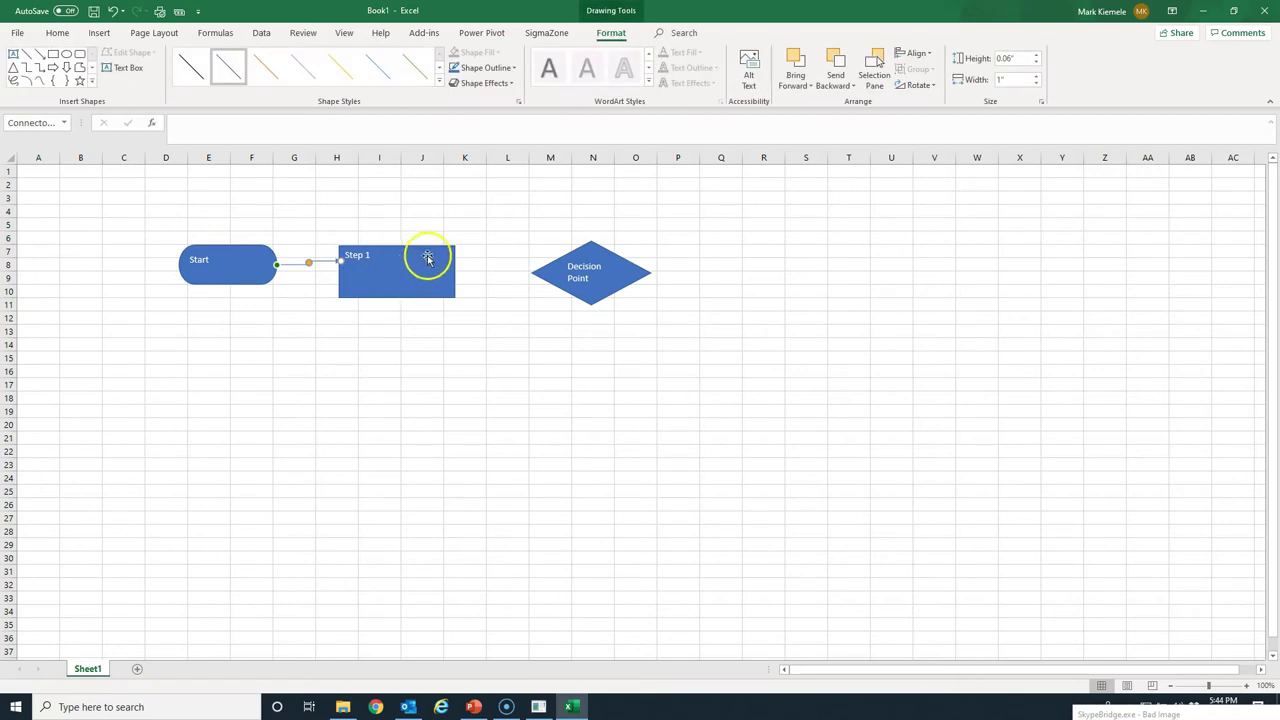
{"action": "left_click_drag", "start_coordinate": [428, 249], "coordinate": [428, 238]}
{"action": "left_click", "coordinate": [336, 238]}
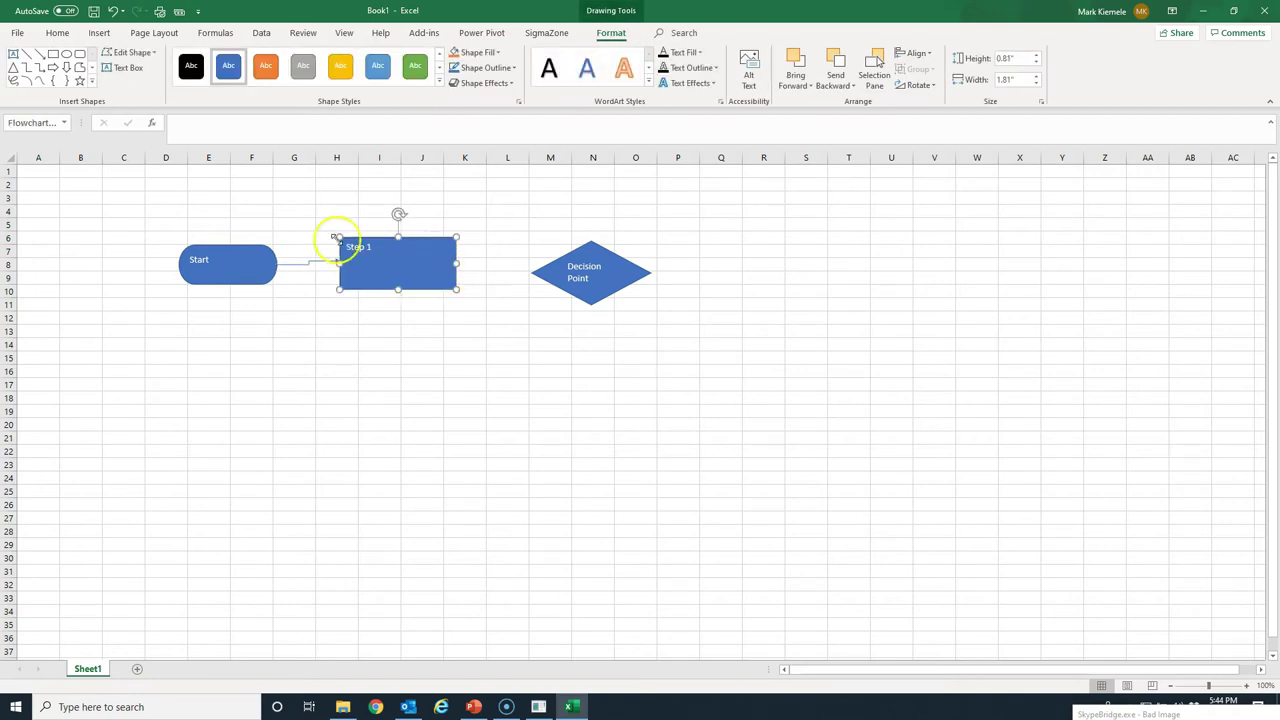
Connect the Step 1 box to the Decision Point diamond with a straight arrow and raise the diamond to level it
{"action": "left_click", "coordinate": [39, 53]}
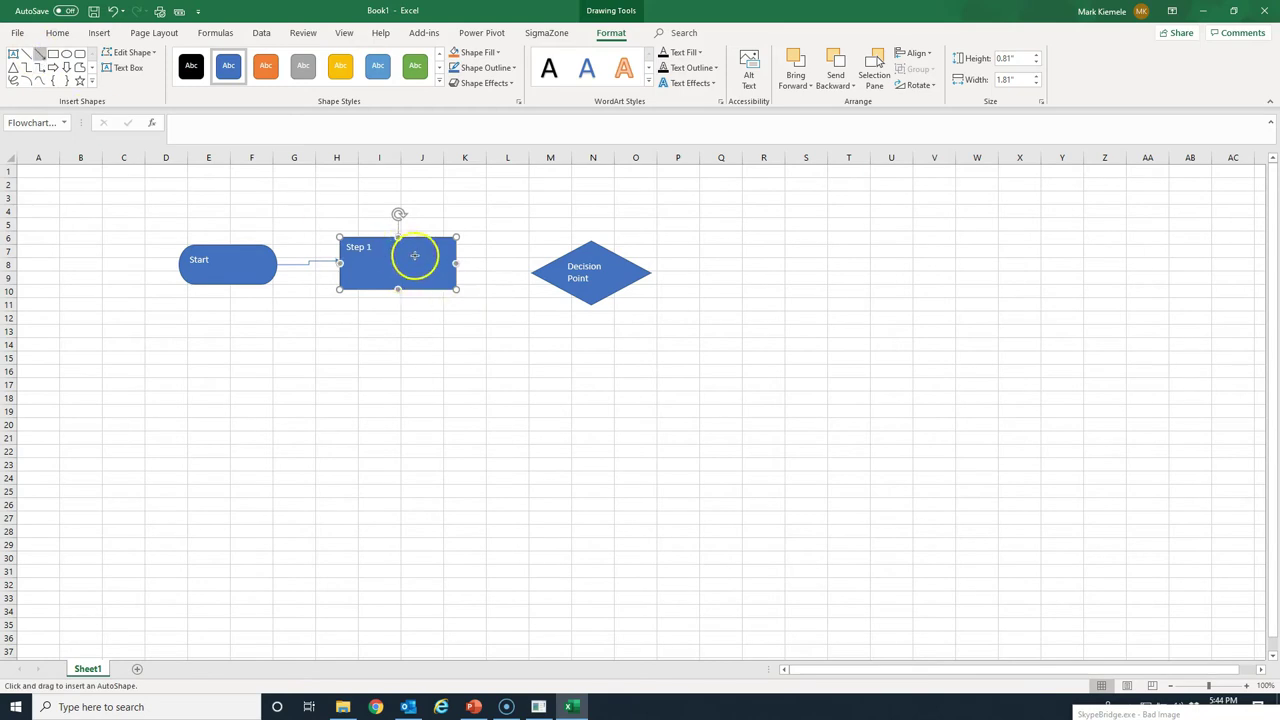
{"action": "left_click_drag", "start_coordinate": [457, 263], "coordinate": [531, 272]}
{"action": "left_click", "coordinate": [493, 350]}
{"action": "left_click", "coordinate": [608, 250]}
{"action": "left_click_drag", "start_coordinate": [608, 241], "coordinate": [609, 232]}
{"action": "left_click", "coordinate": [600, 371]}
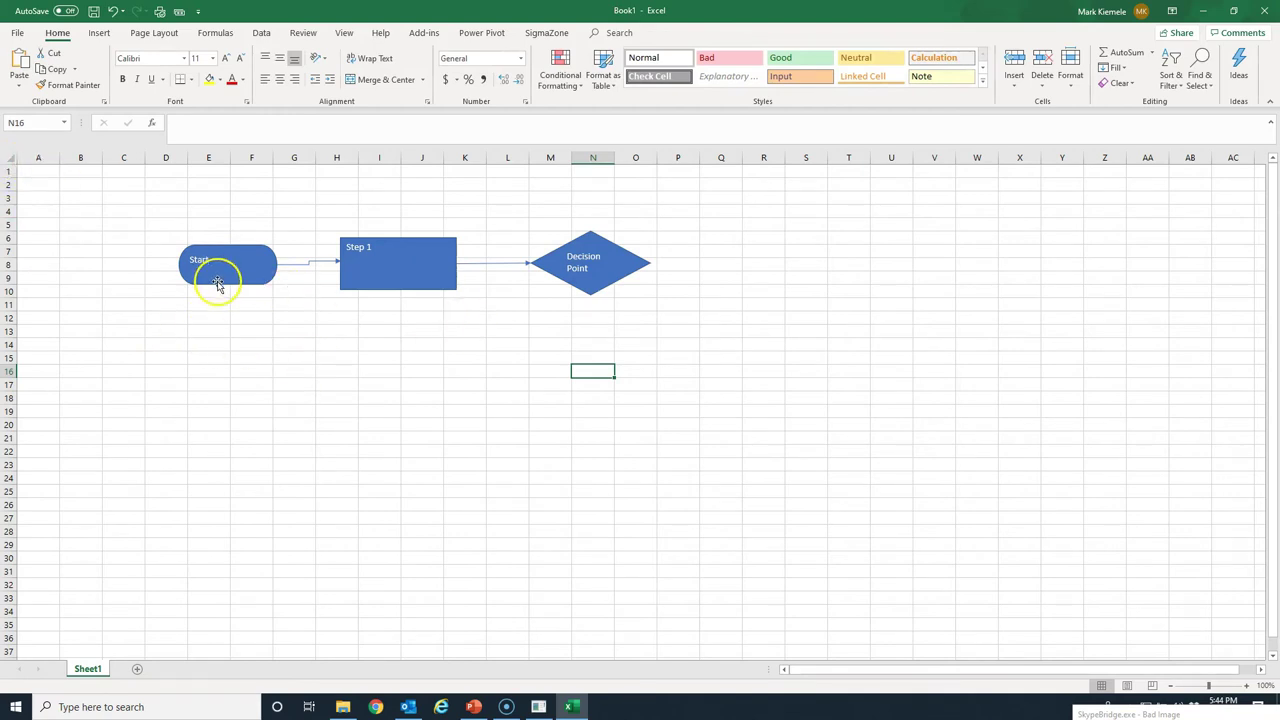
Draw another process rectangle, about 2.45" wide and 0.68" high, after the Decision Point diamond, leaving it unlabelled
{"action": "left_click", "coordinate": [424, 33]}
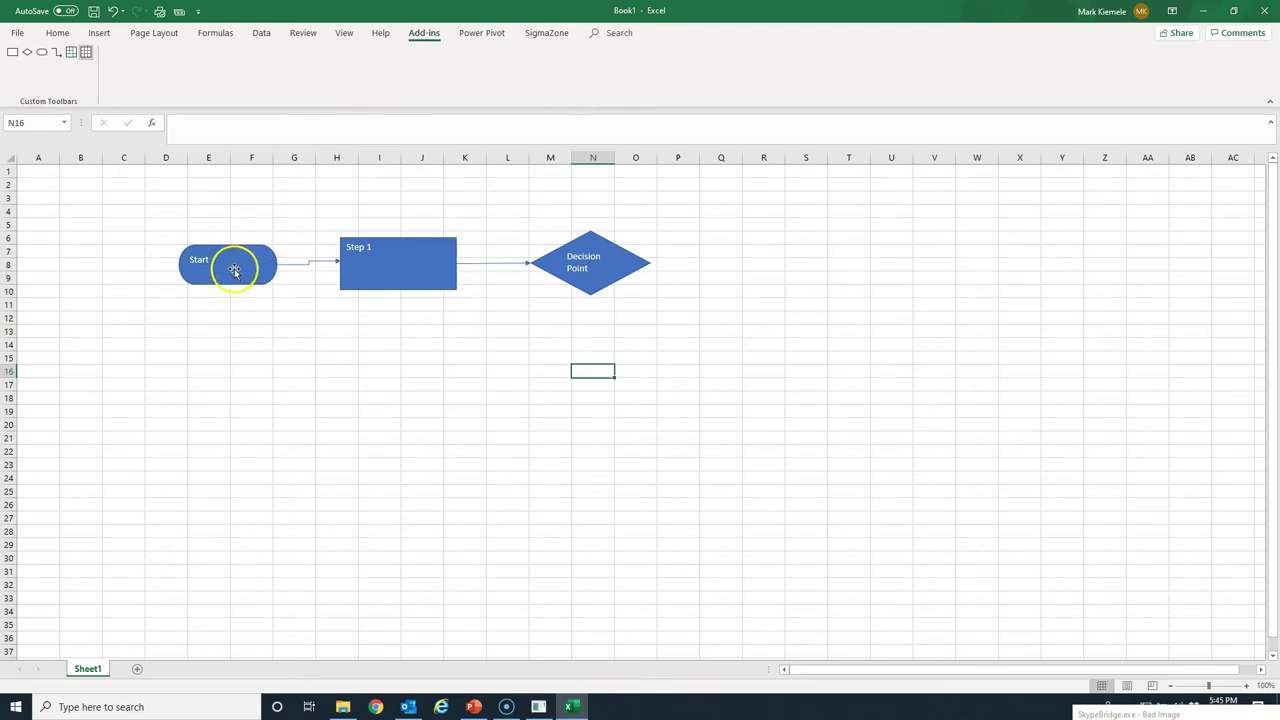
{"action": "left_click", "coordinate": [236, 270]}
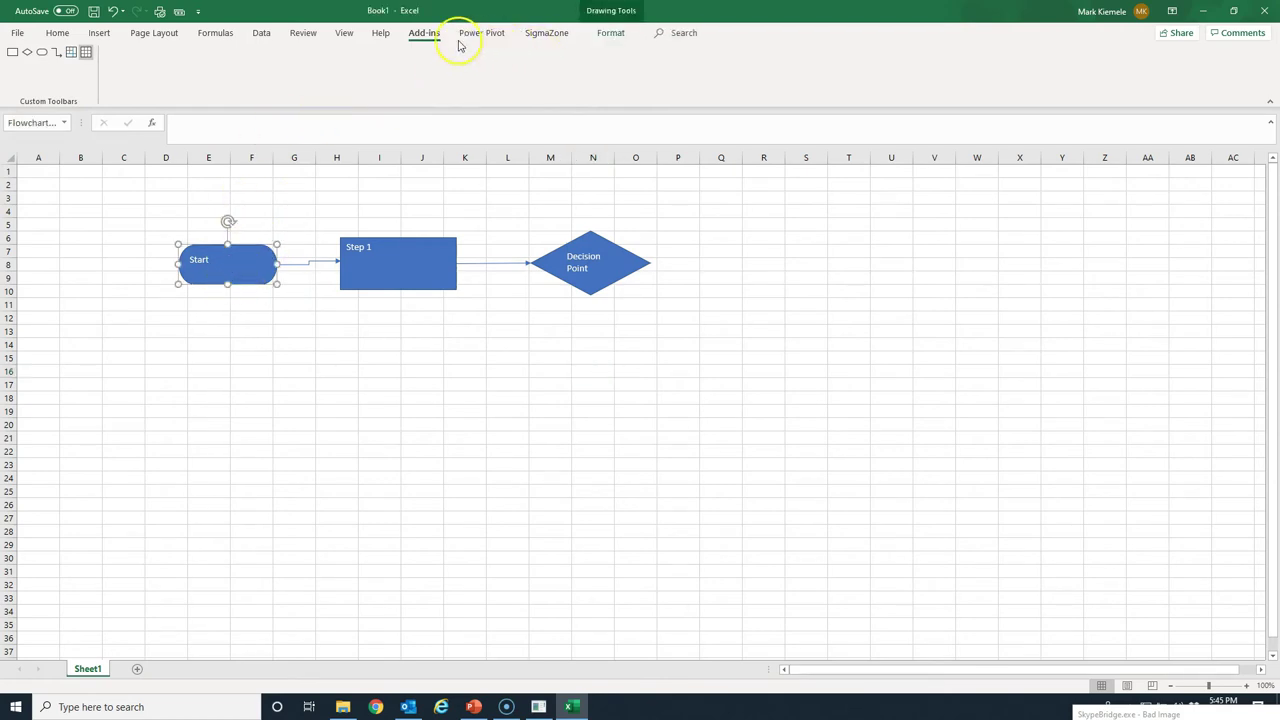
{"action": "left_click", "coordinate": [398, 263]}
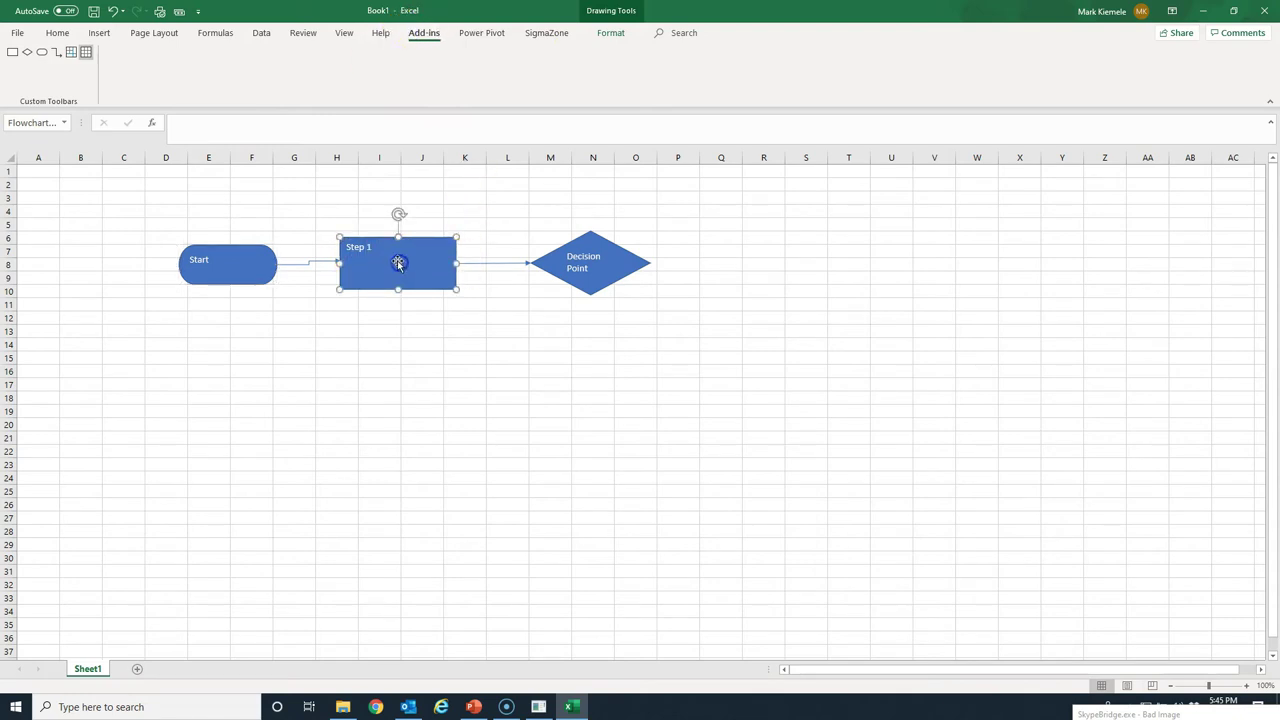
{"action": "left_click", "coordinate": [12, 52]}
{"action": "mouse_move", "coordinate": [685, 247]}
{"action": "left_mouse_down"}
{"action": "mouse_move", "coordinate": [714, 277]}
{"action": "mouse_move", "coordinate": [842, 290]}
{"action": "left_mouse_up"}
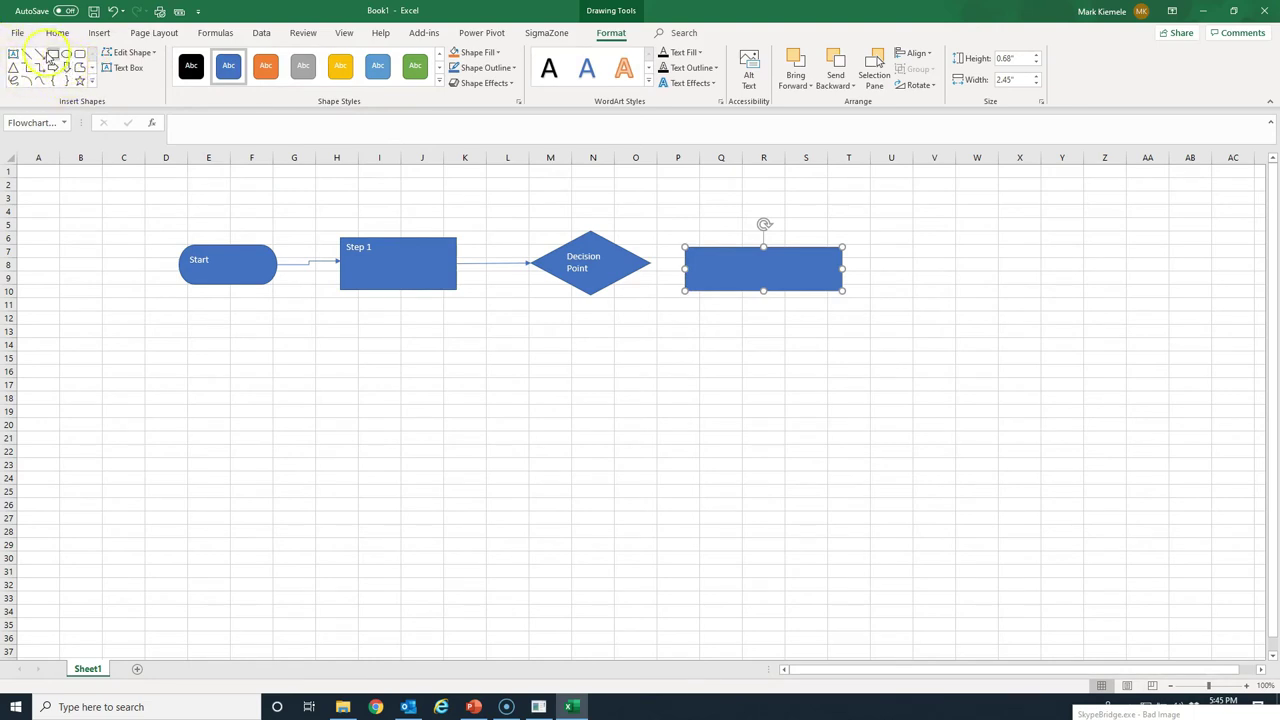
Browse the built-in drawing shapes for further lines, connectors and flowchart symbols
{"action": "left_click", "coordinate": [92, 67]}
{"action": "left_click", "coordinate": [92, 67]}
{"action": "left_click", "coordinate": [92, 67]}
{"action": "left_click", "coordinate": [92, 67]}
{"action": "left_click", "coordinate": [92, 67]}
{"action": "left_click", "coordinate": [91, 53]}
{"action": "left_click", "coordinate": [91, 53]}
{"action": "left_click", "coordinate": [91, 53]}
{"action": "left_click", "coordinate": [758, 252]}
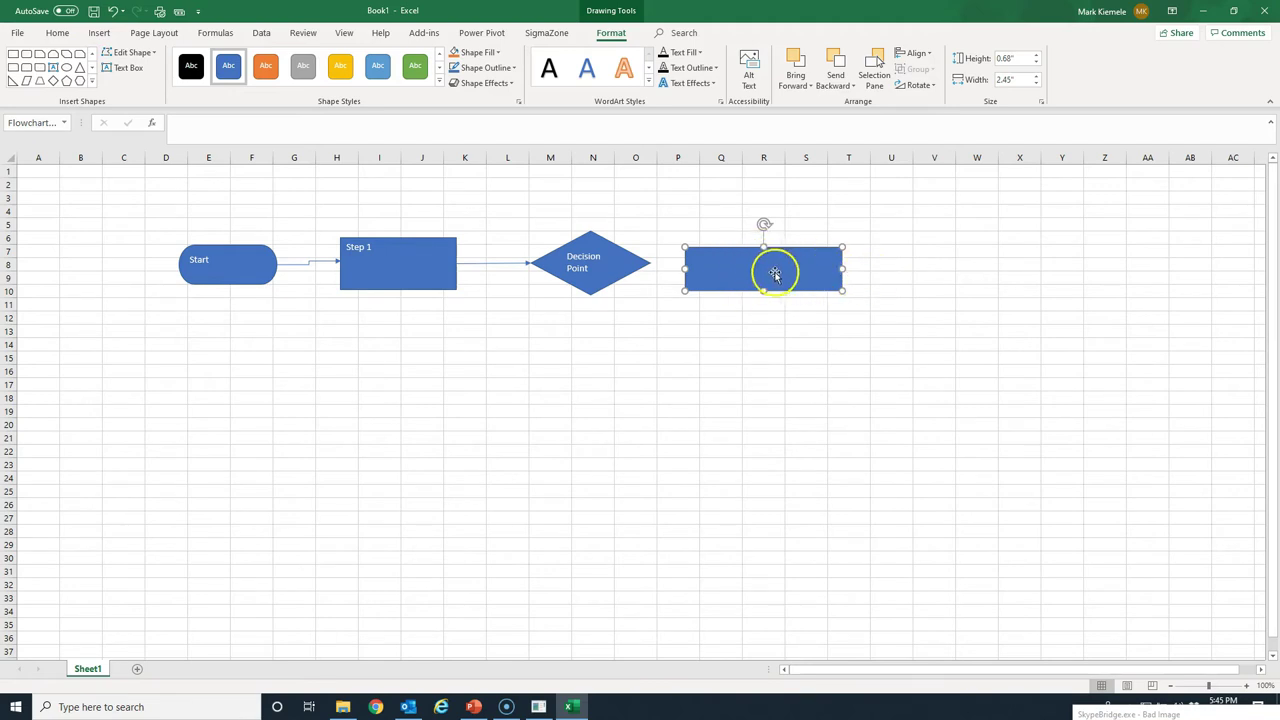
{"action": "left_click", "coordinate": [91, 53]}
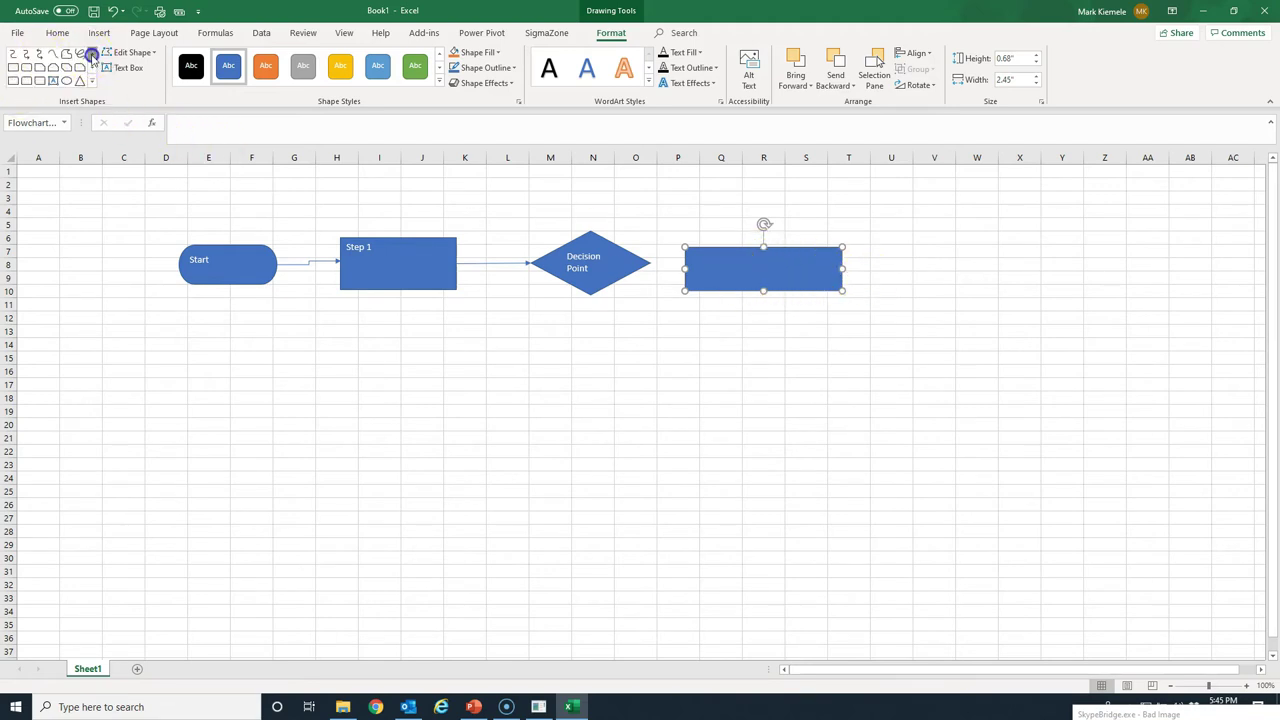
{"action": "left_click", "coordinate": [91, 53]}
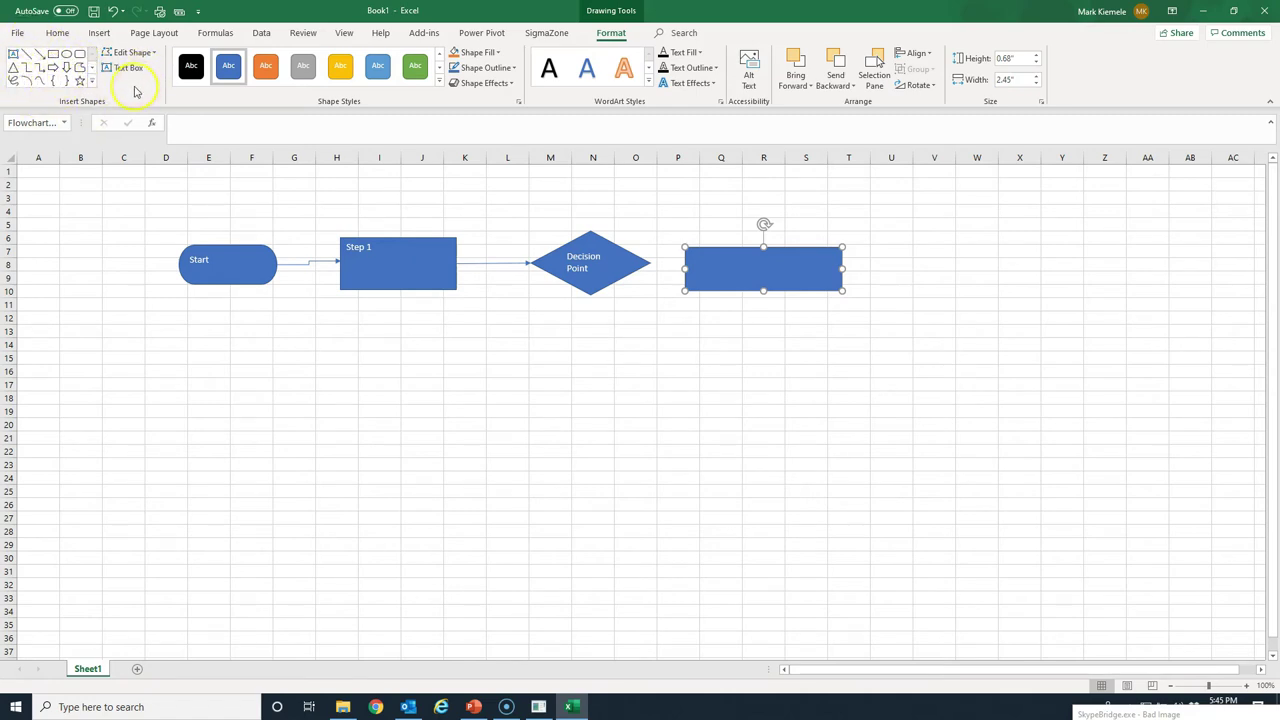
{"action": "left_click", "coordinate": [40, 67]}
Customize the ribbon so that the Add-ins main tab is turned off, and apply the change
{"action": "left_click", "coordinate": [425, 38]}
{"action": "right_click", "coordinate": [1060, 66]}
{"action": "left_click", "coordinate": [1118, 88]}
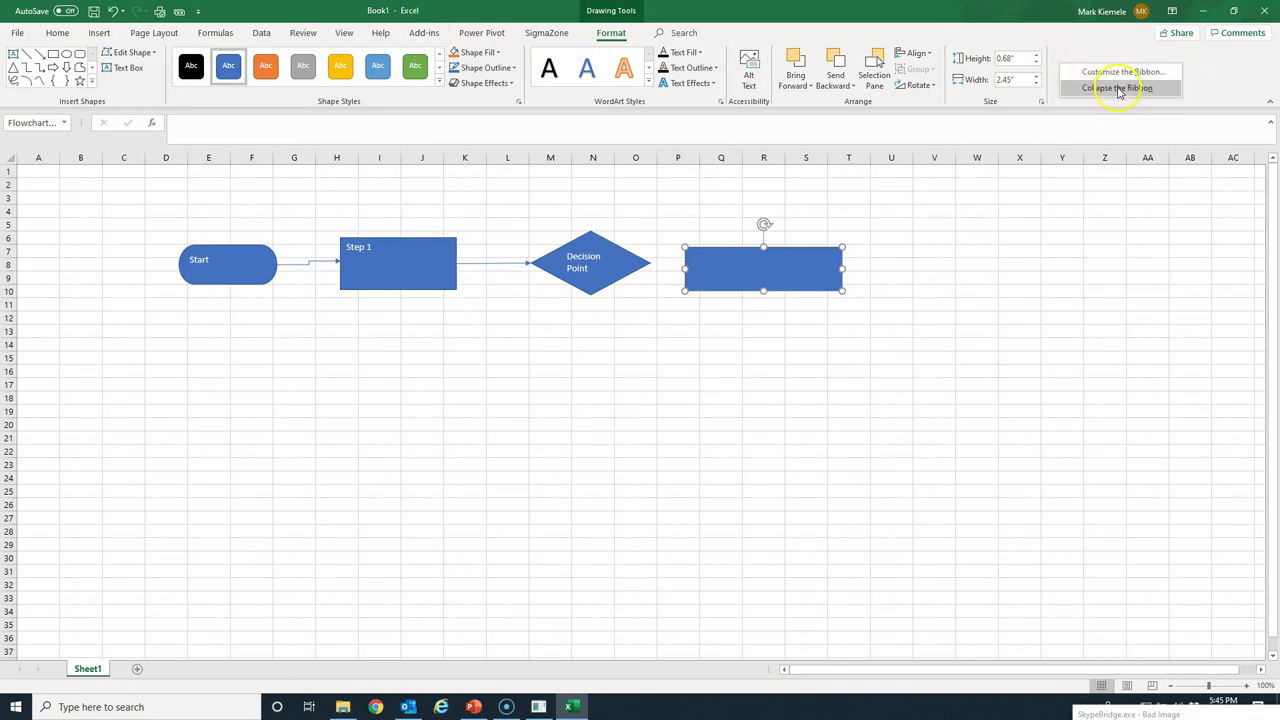
{"action": "left_click", "coordinate": [1116, 73]}
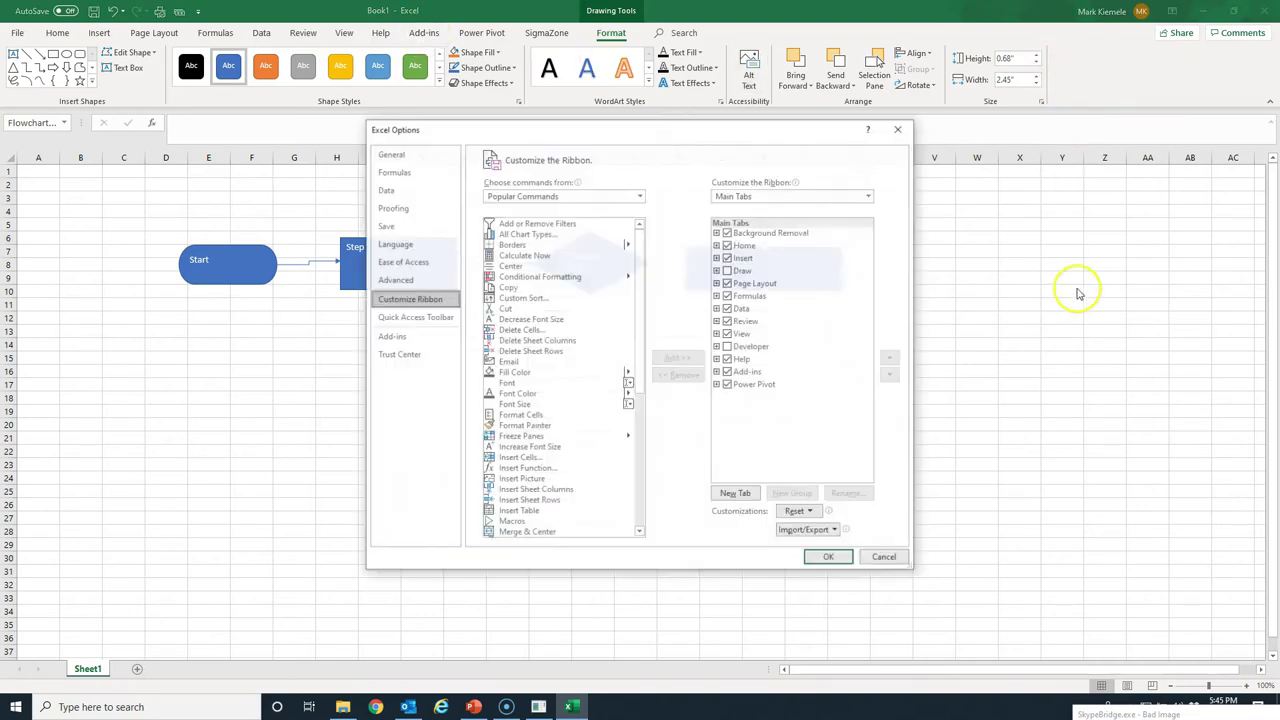
{"action": "left_click", "coordinate": [729, 373]}
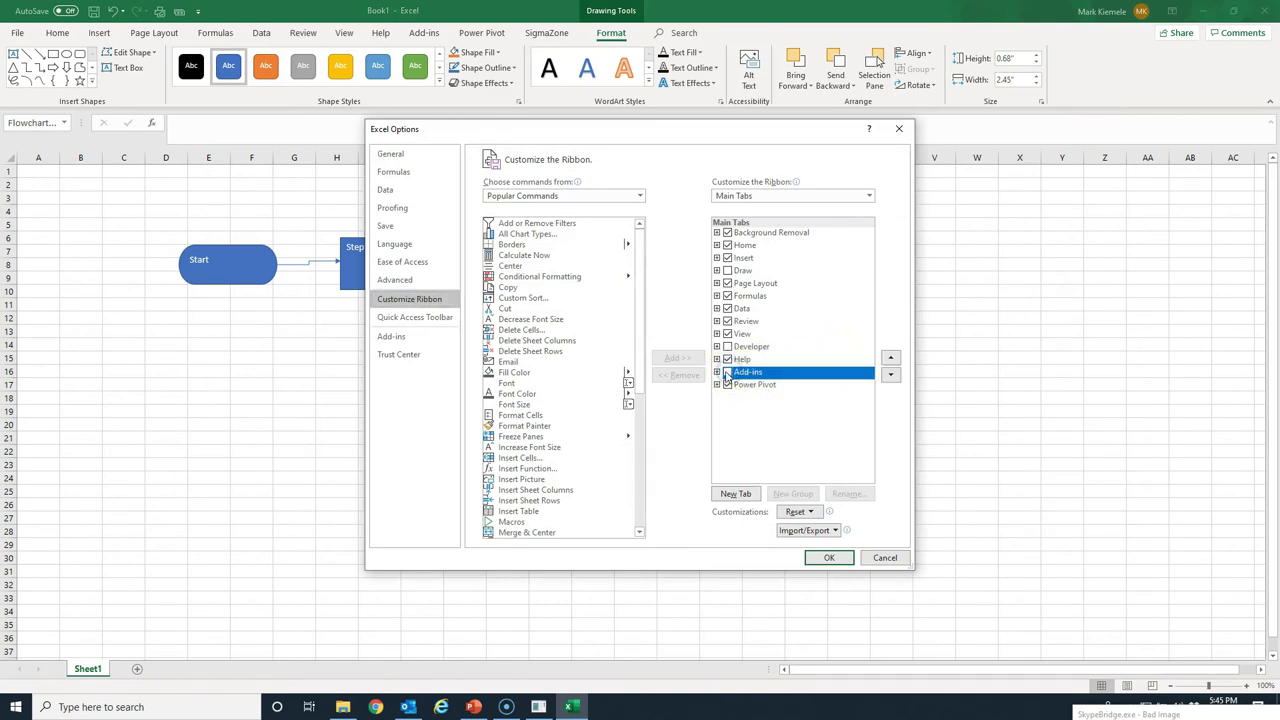
{"action": "left_click", "coordinate": [728, 374]}
{"action": "left_click", "coordinate": [727, 373]}
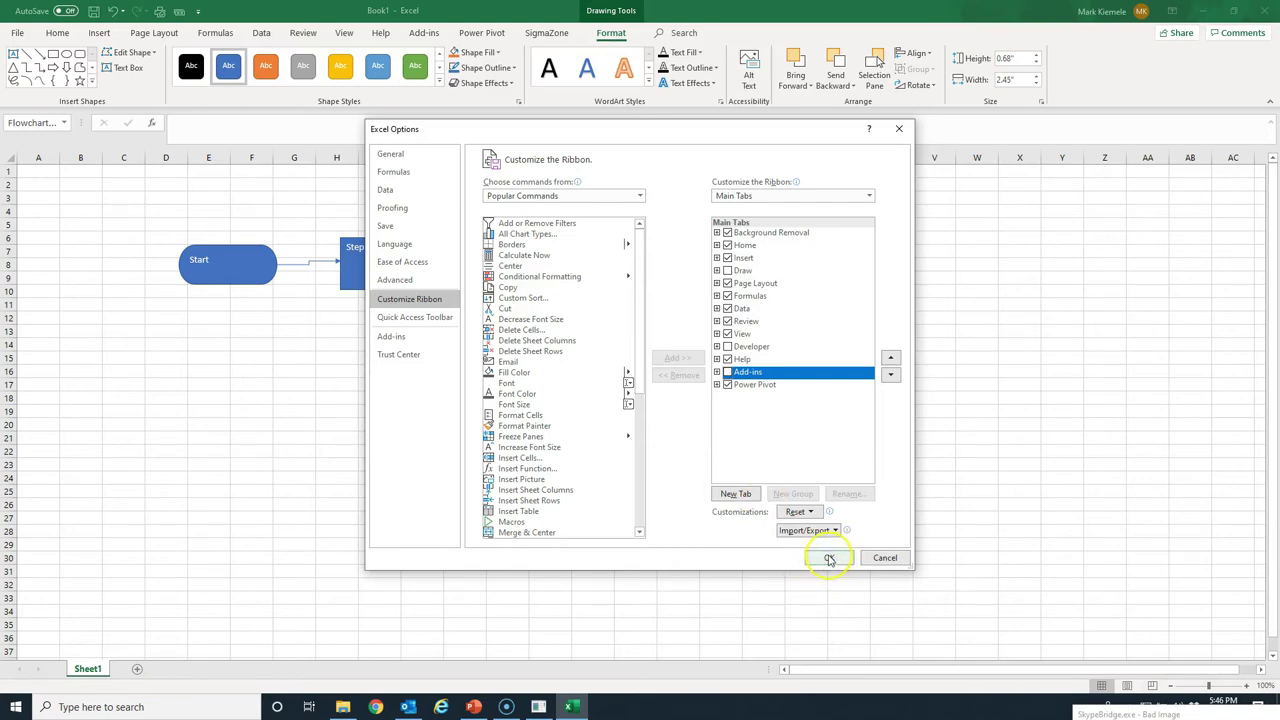
{"action": "left_click", "coordinate": [829, 558]}
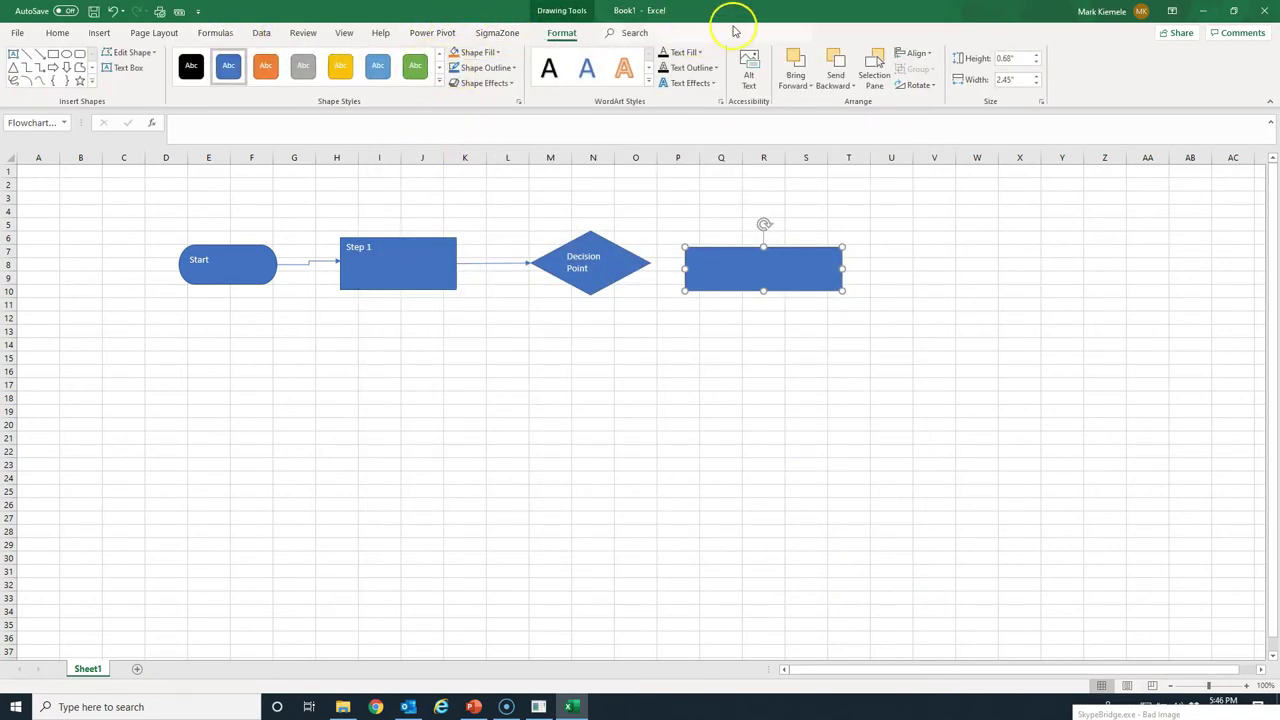
Turn the Add-ins main tab back on in the ribbon customization options
{"action": "right_click", "coordinate": [1122, 80]}
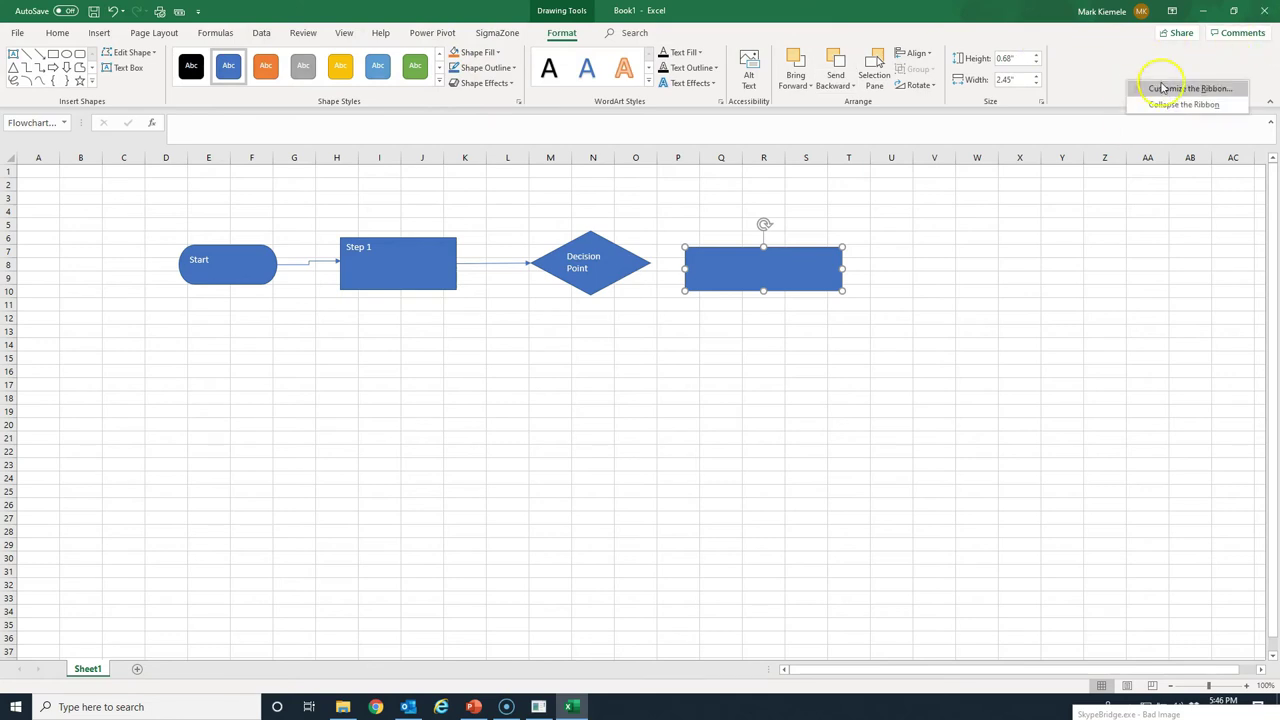
{"action": "left_click", "coordinate": [1164, 88]}
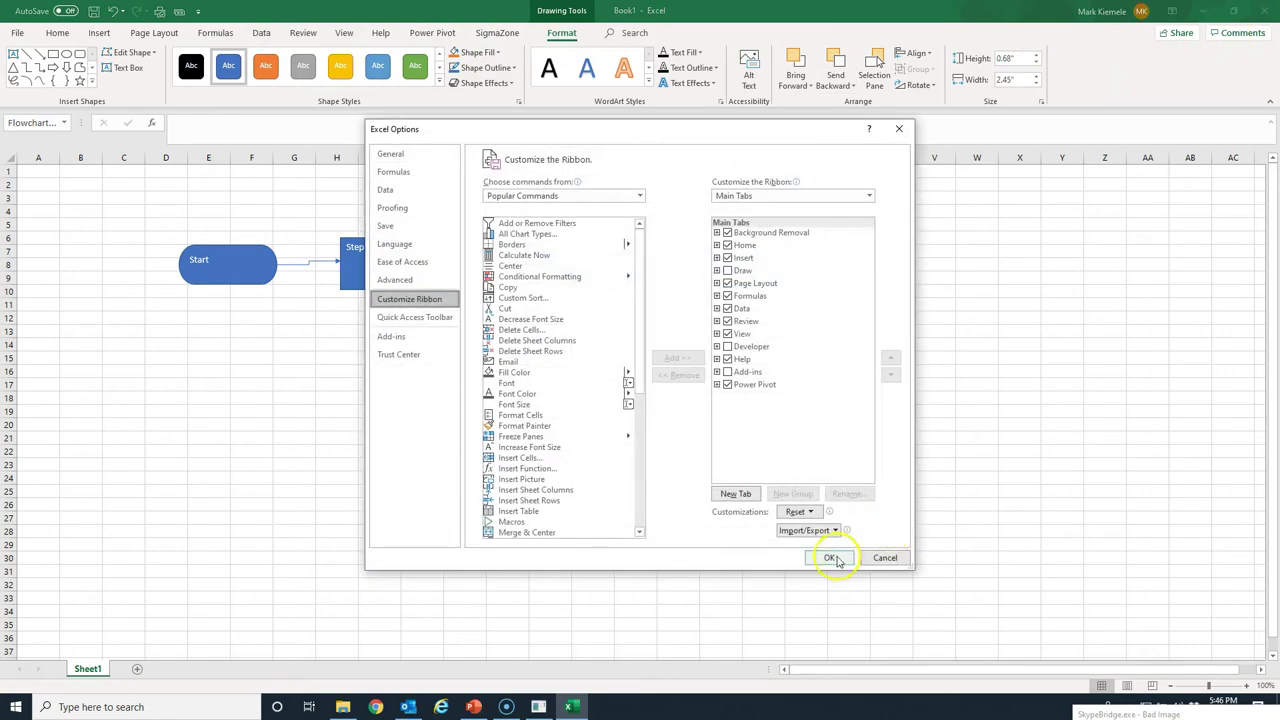
{"action": "left_click", "coordinate": [727, 372]}
{"action": "left_click", "coordinate": [829, 557]}
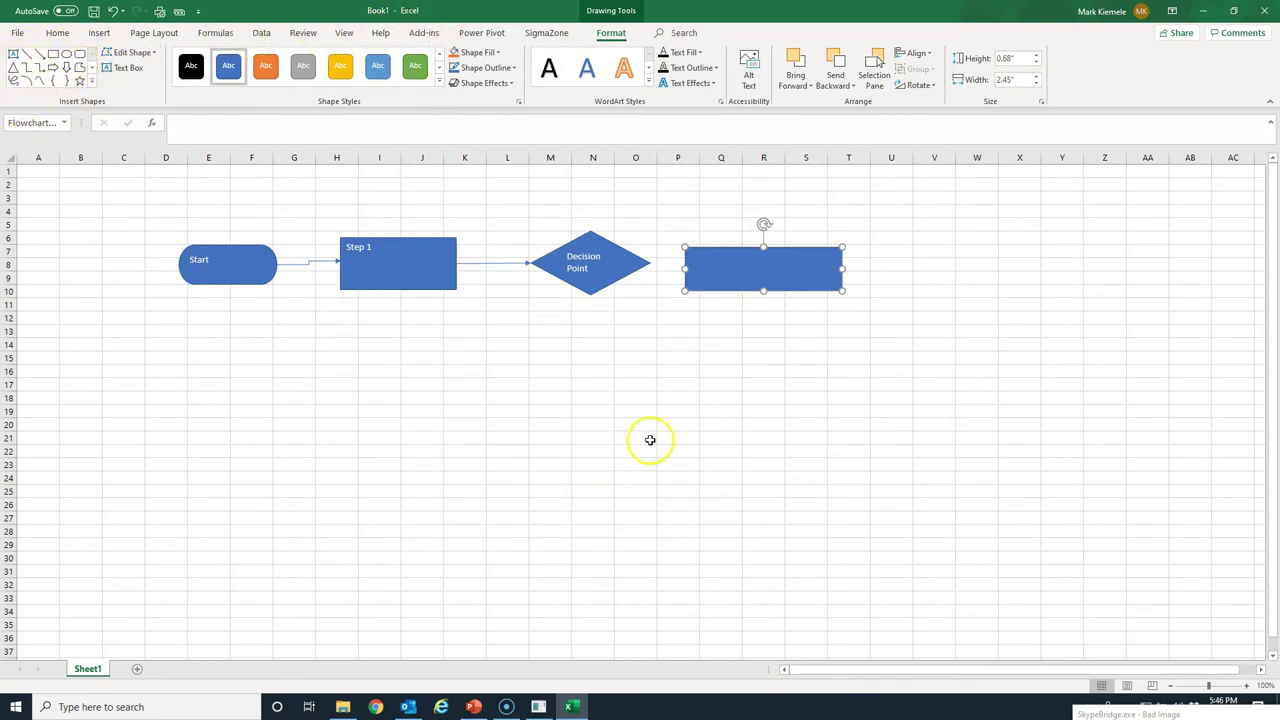
Create a CNX Template sheet with SPC XL's problem identification tools
{"action": "left_click", "coordinate": [701, 431]}
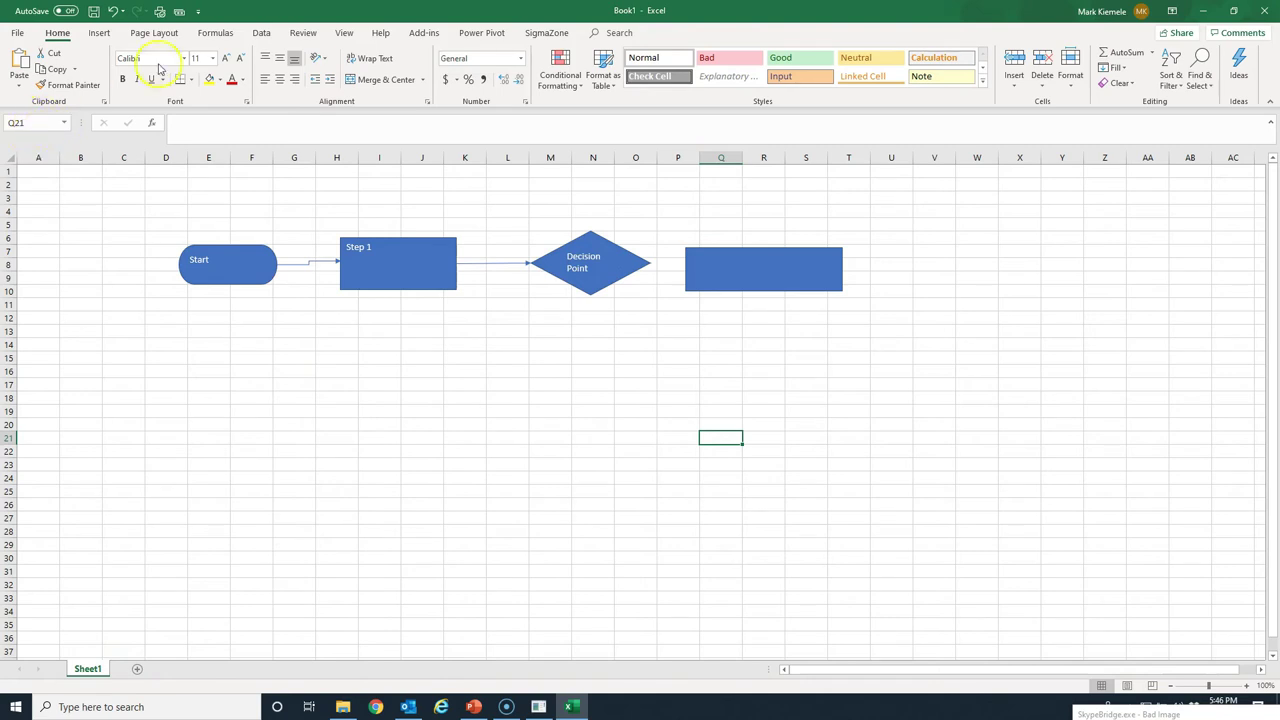
{"action": "left_click", "coordinate": [542, 33]}
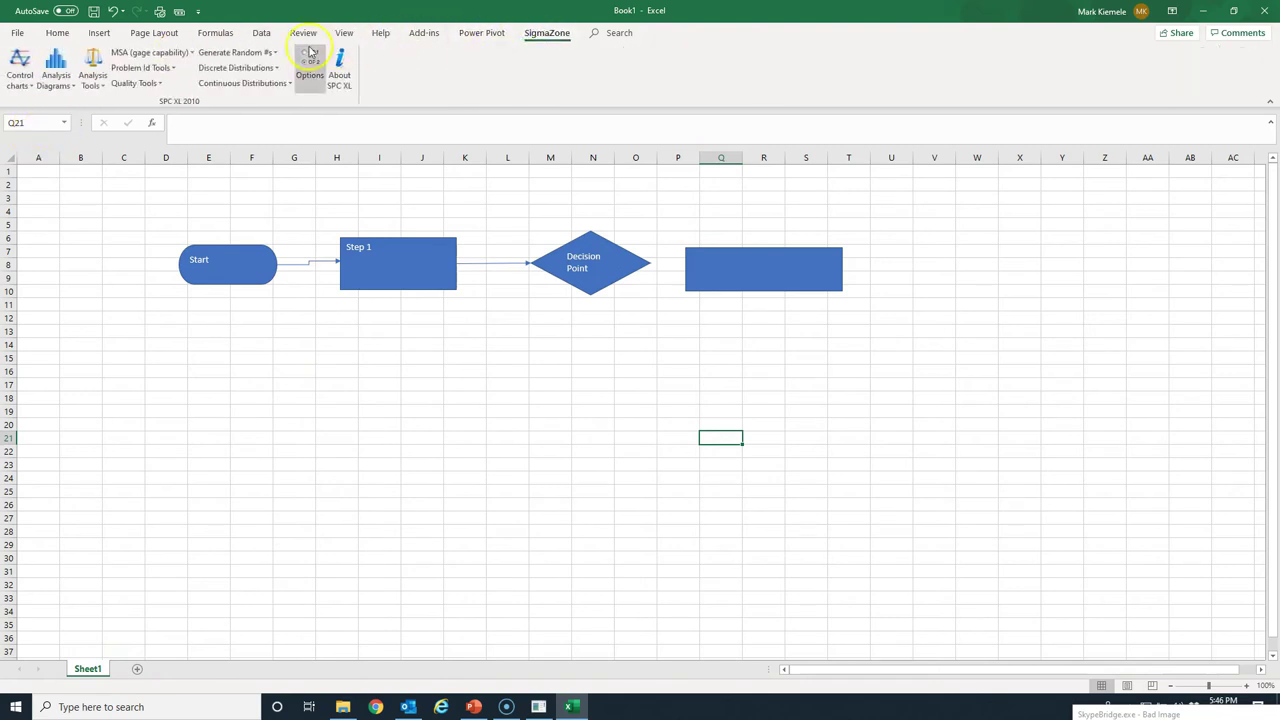
{"action": "left_click", "coordinate": [145, 67]}
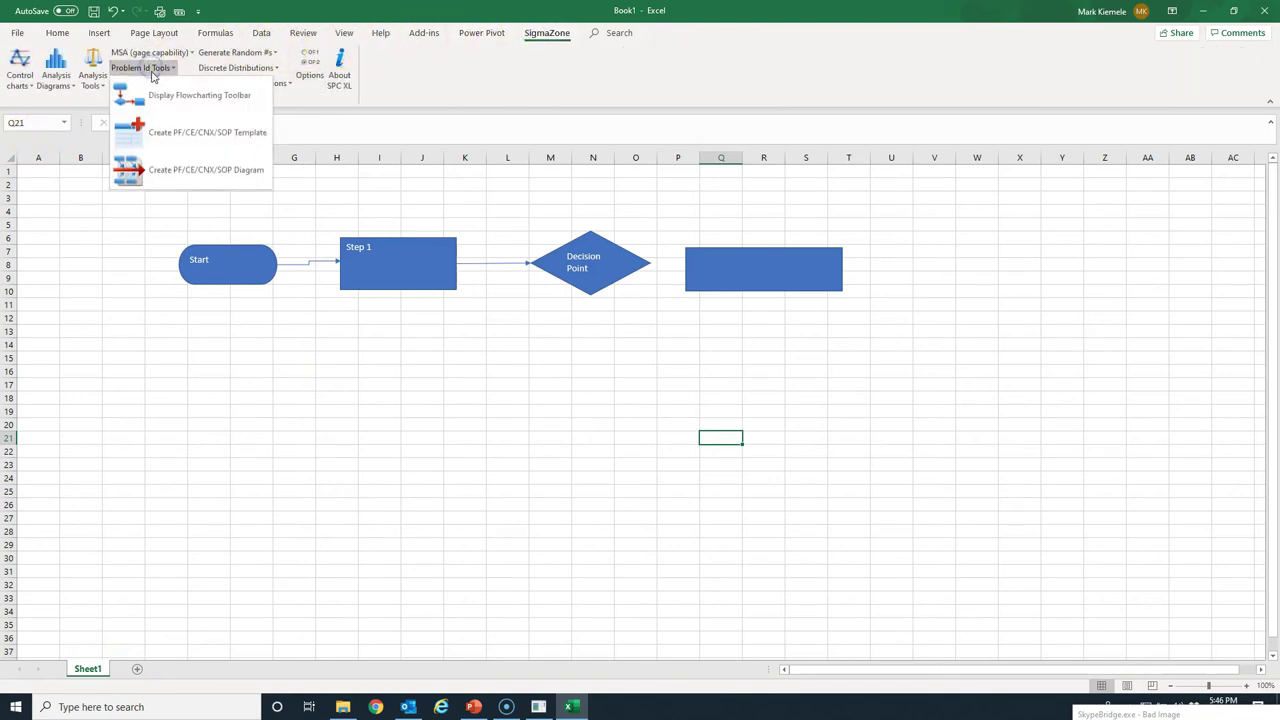
{"action": "left_click", "coordinate": [172, 137]}
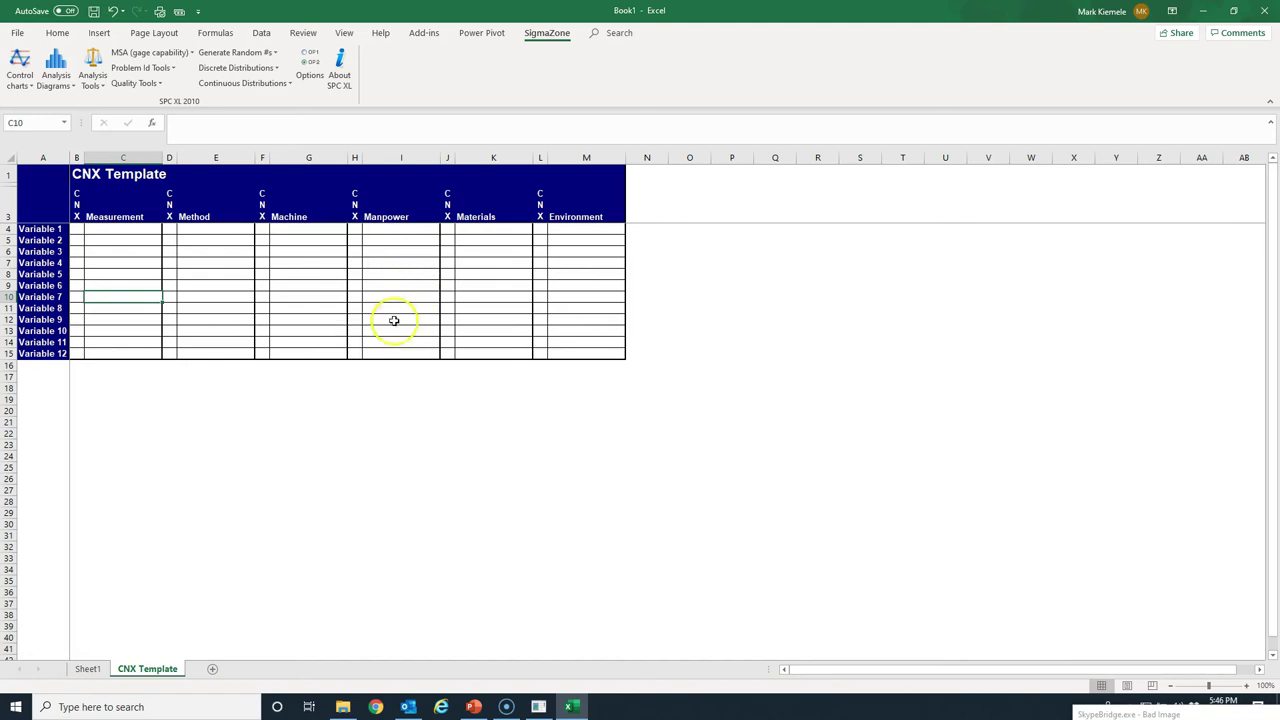
Rename the CNX Template headings Manpower to People and Environment to Mother Nature
{"action": "left_click", "coordinate": [373, 212]}
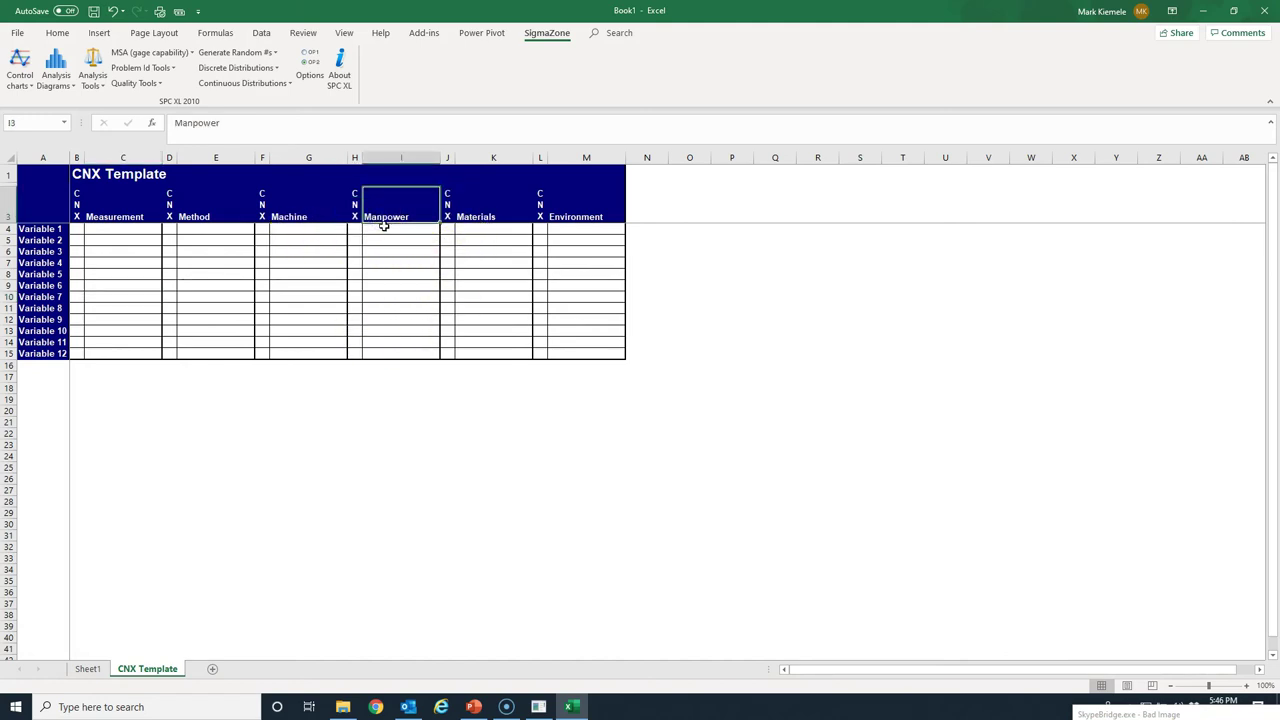
{"action": "type", "text": "People"}
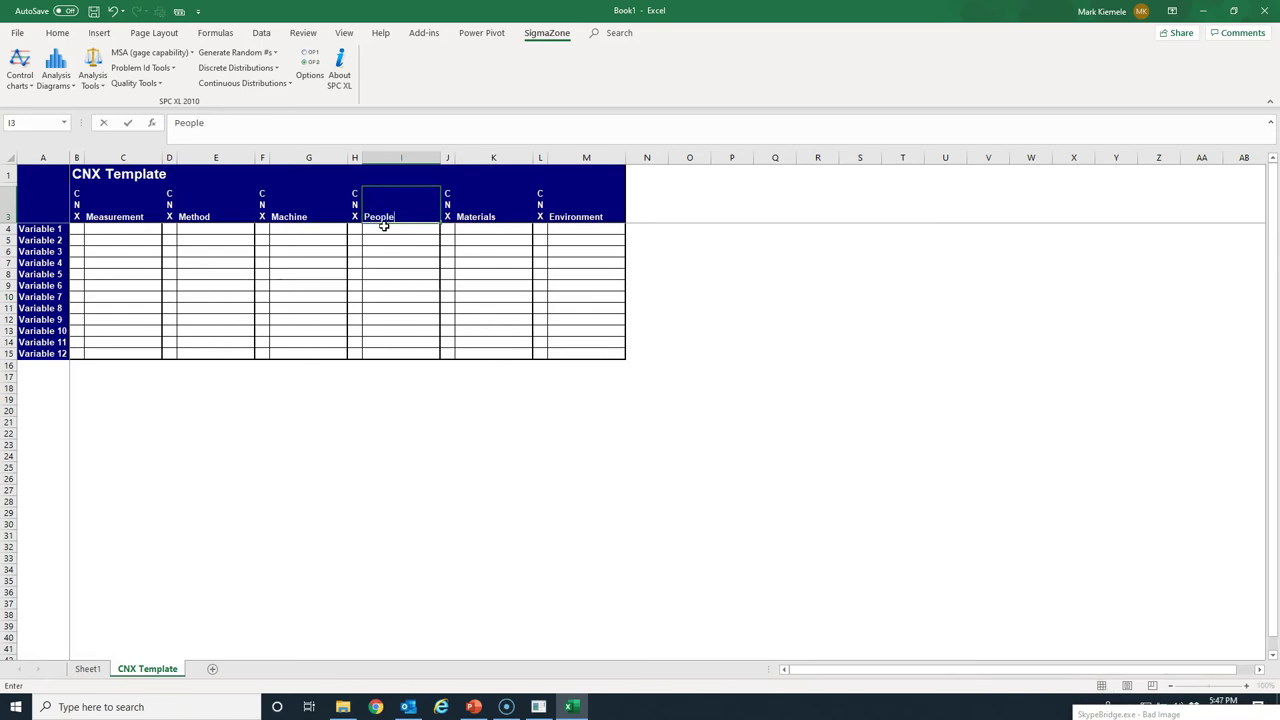
{"action": "left_click", "coordinate": [583, 214]}
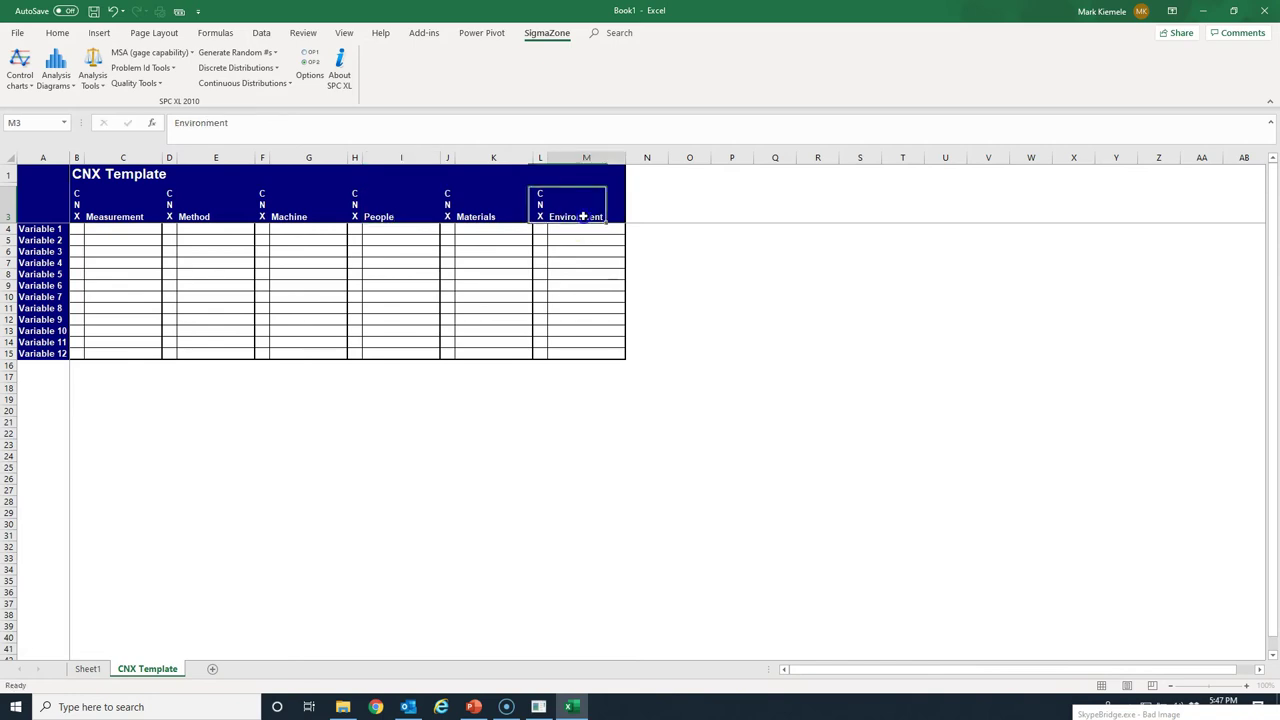
{"action": "type", "text": "Mother Nature"}
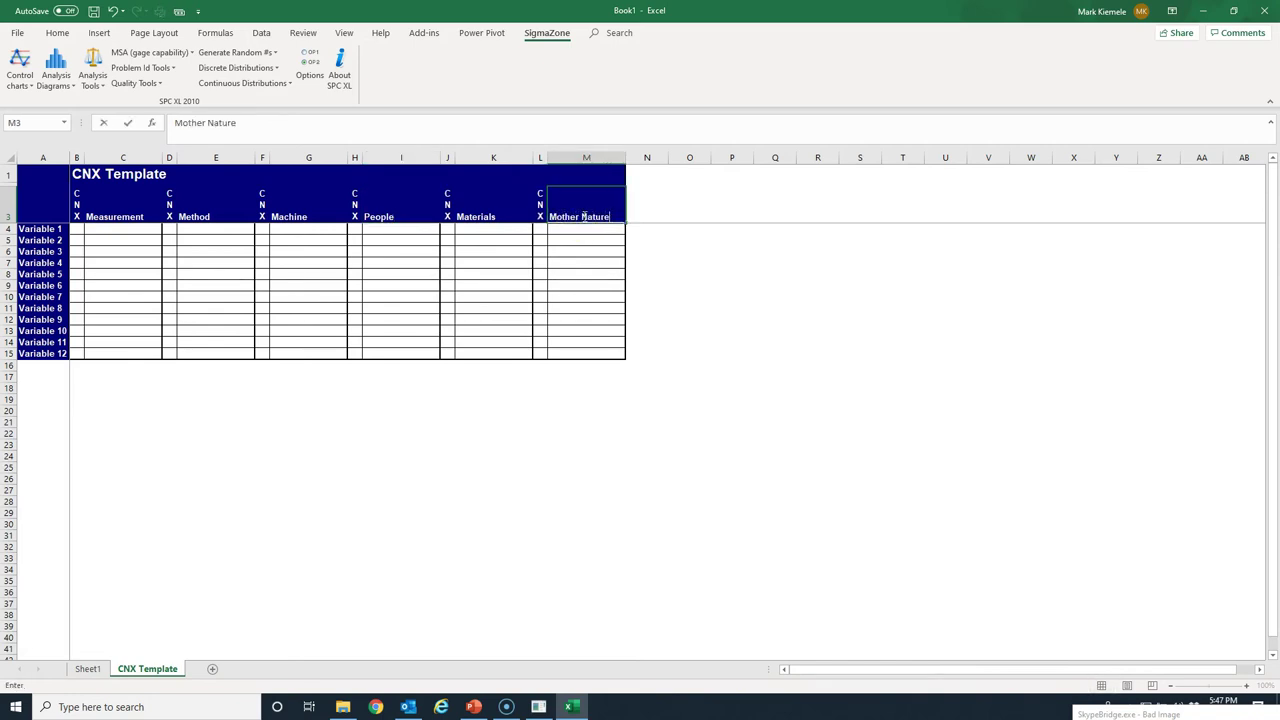
Enter Spot Ball as Variable 1 under Measurement and classify it as N
{"action": "left_click", "coordinate": [116, 232]}
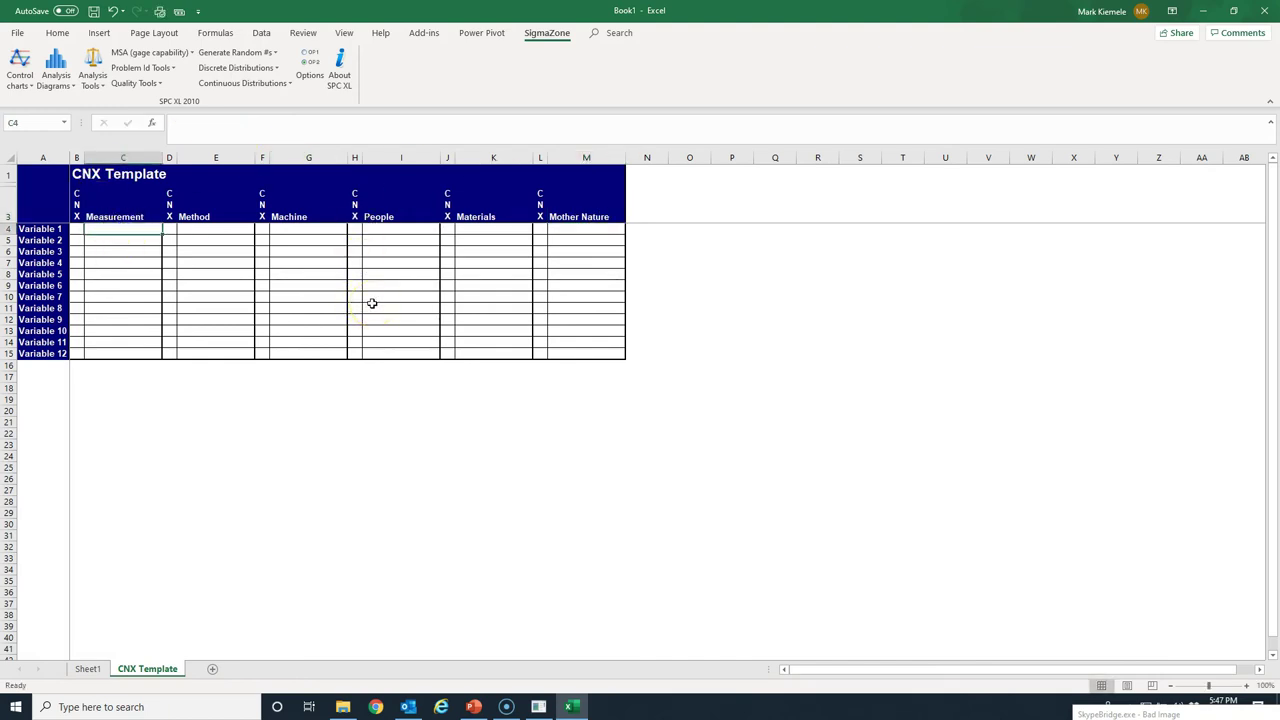
{"action": "type", "text": "Spot Ball"}
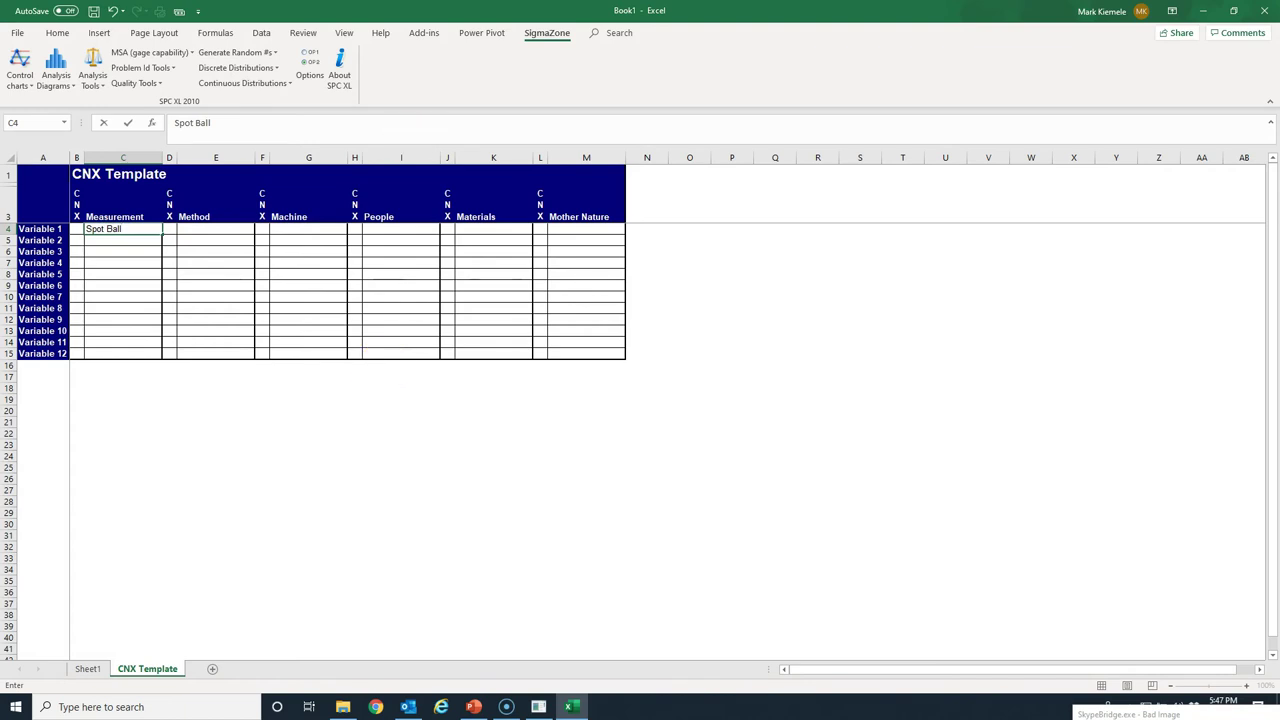
{"action": "left_click", "coordinate": [78, 229]}
{"action": "type", "text": "N"}
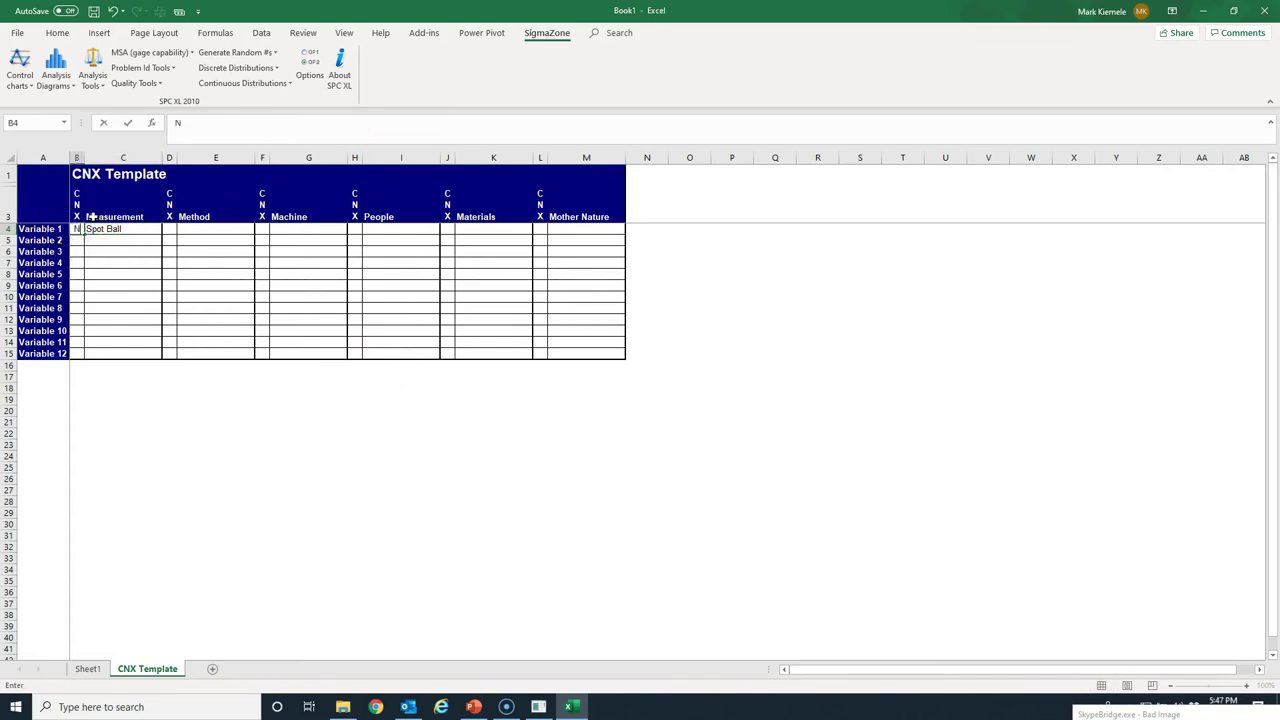
Enter Pull Angle as Variable 1 under Method and classify it as C
{"action": "left_click", "coordinate": [199, 230]}
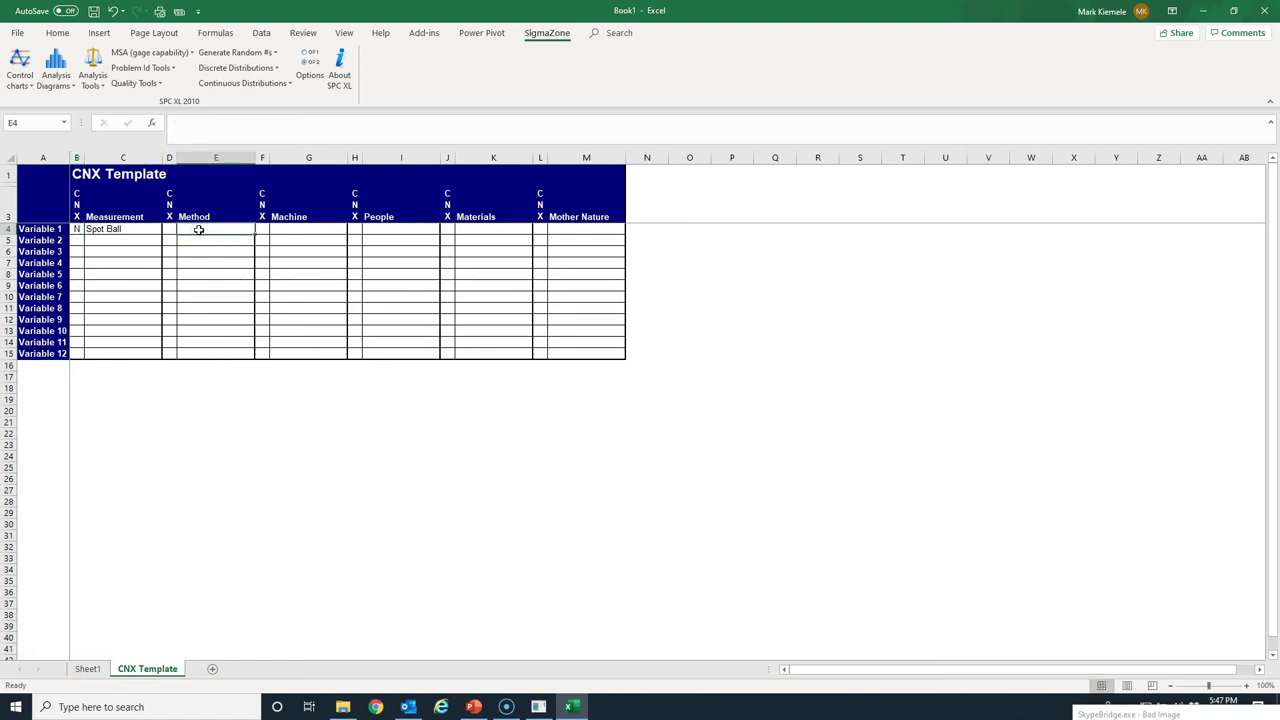
{"action": "type", "text": "Pull Angle"}
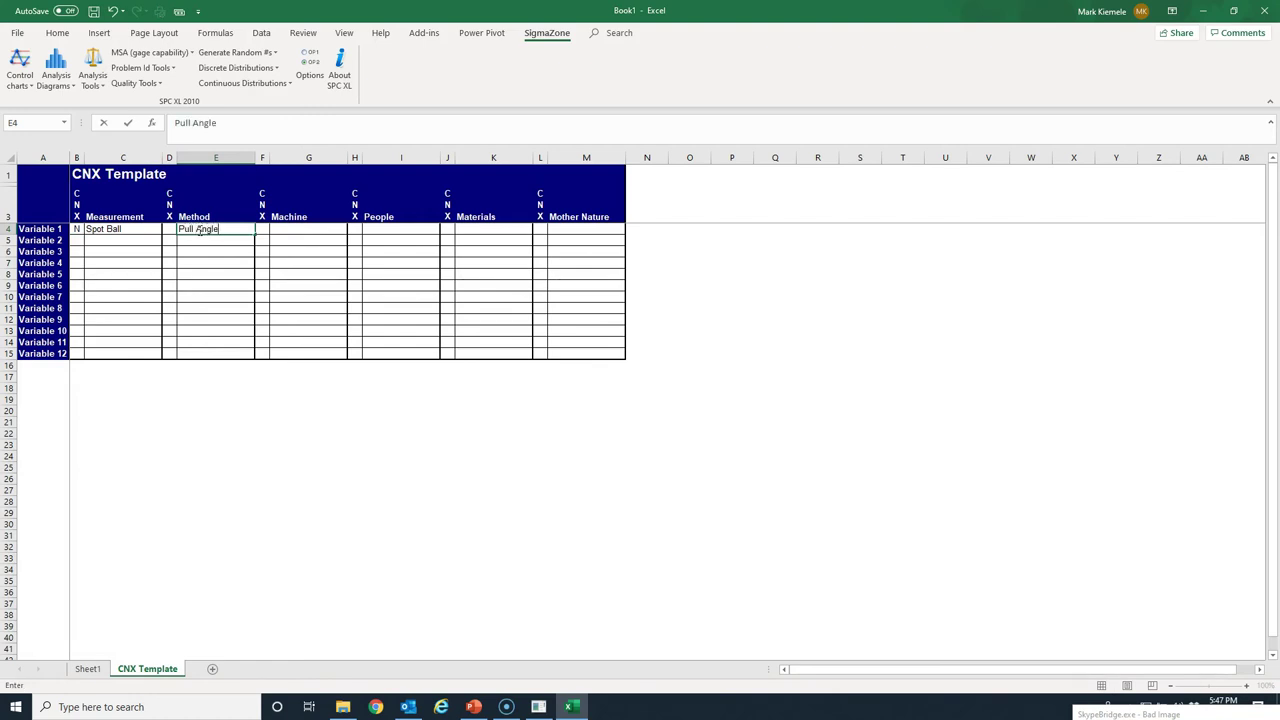
{"action": "left_click", "coordinate": [167, 231]}
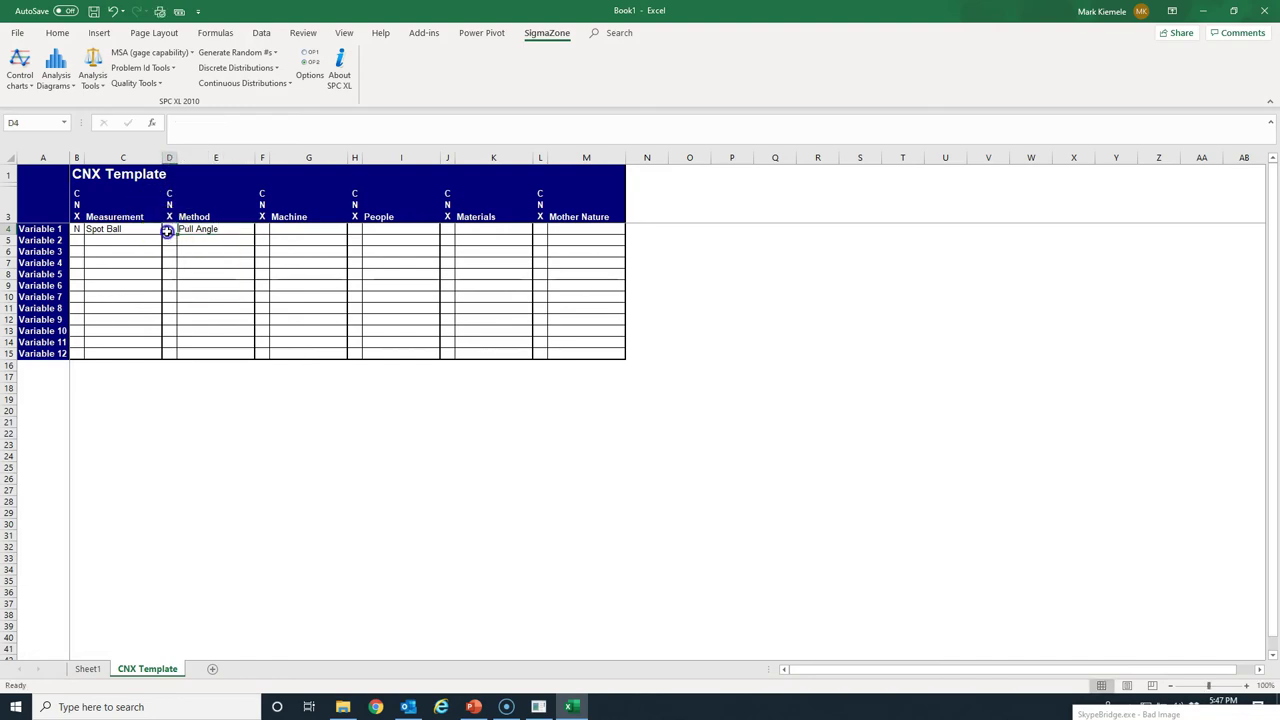
{"action": "type", "text": "C"}
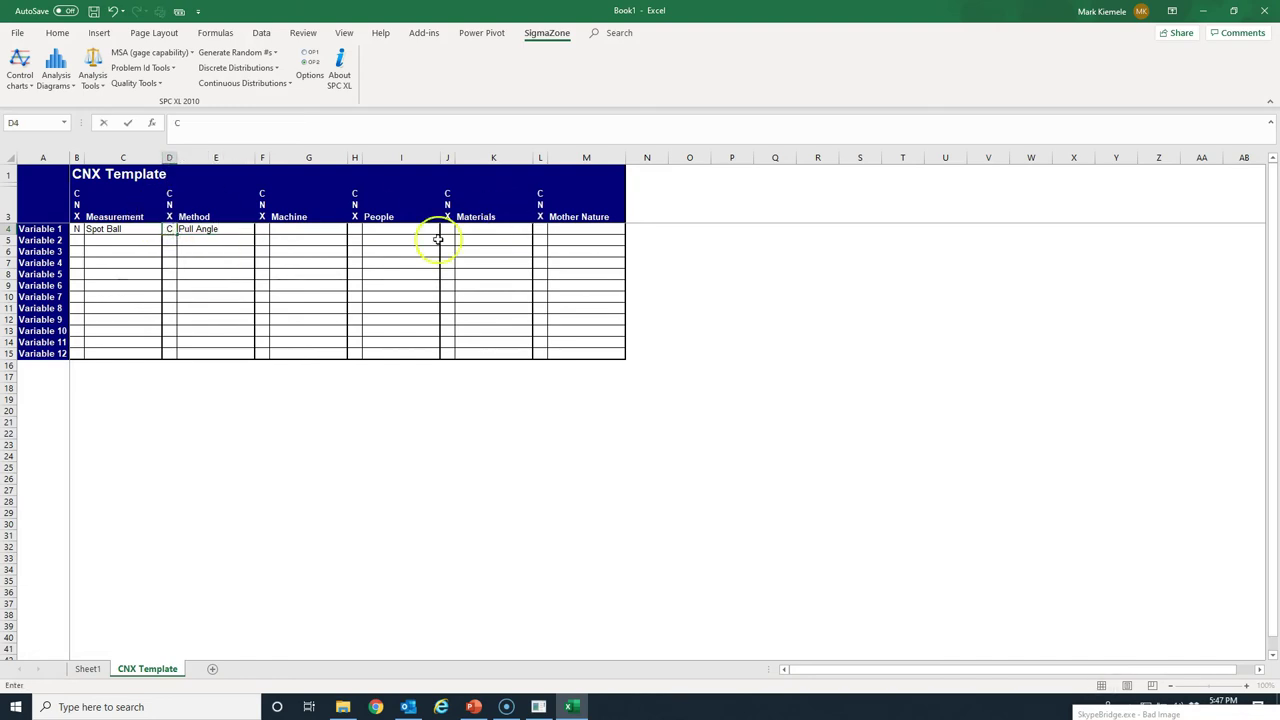
Enter Stable Base as Variable 1 under Machine and classify it as N
{"action": "left_click", "coordinate": [303, 229]}
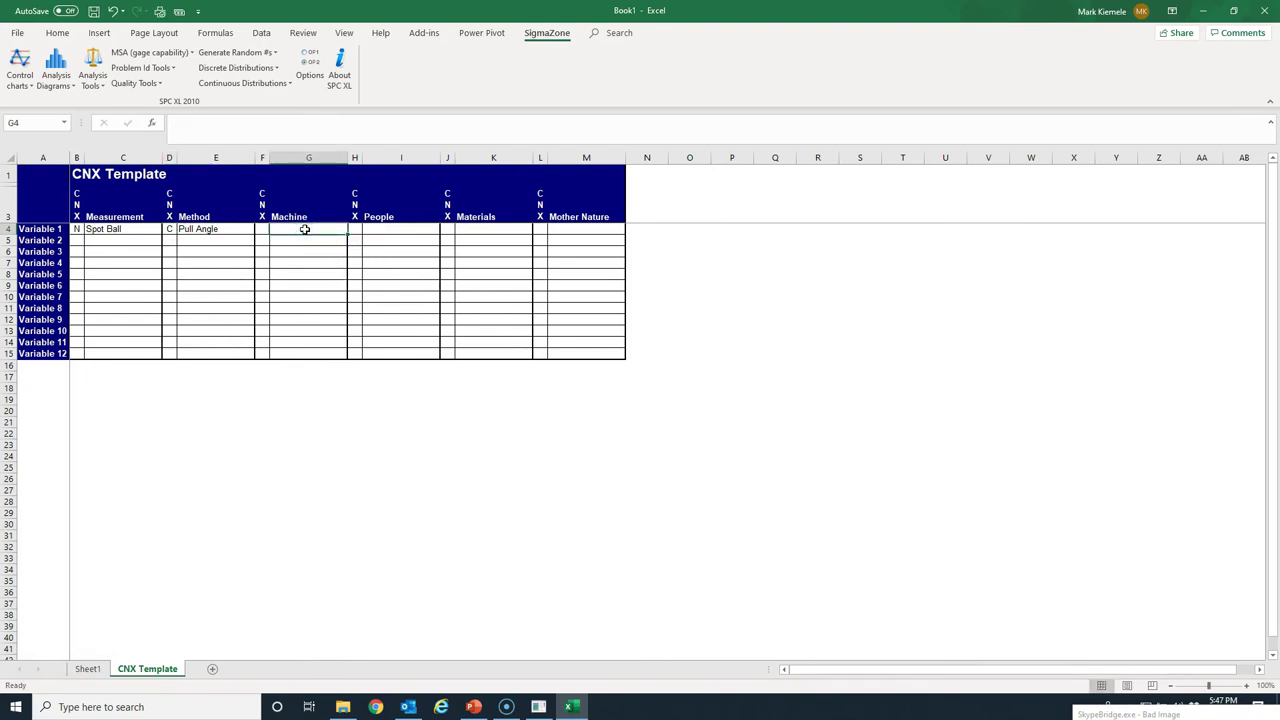
{"action": "type", "text": "Stable Base"}
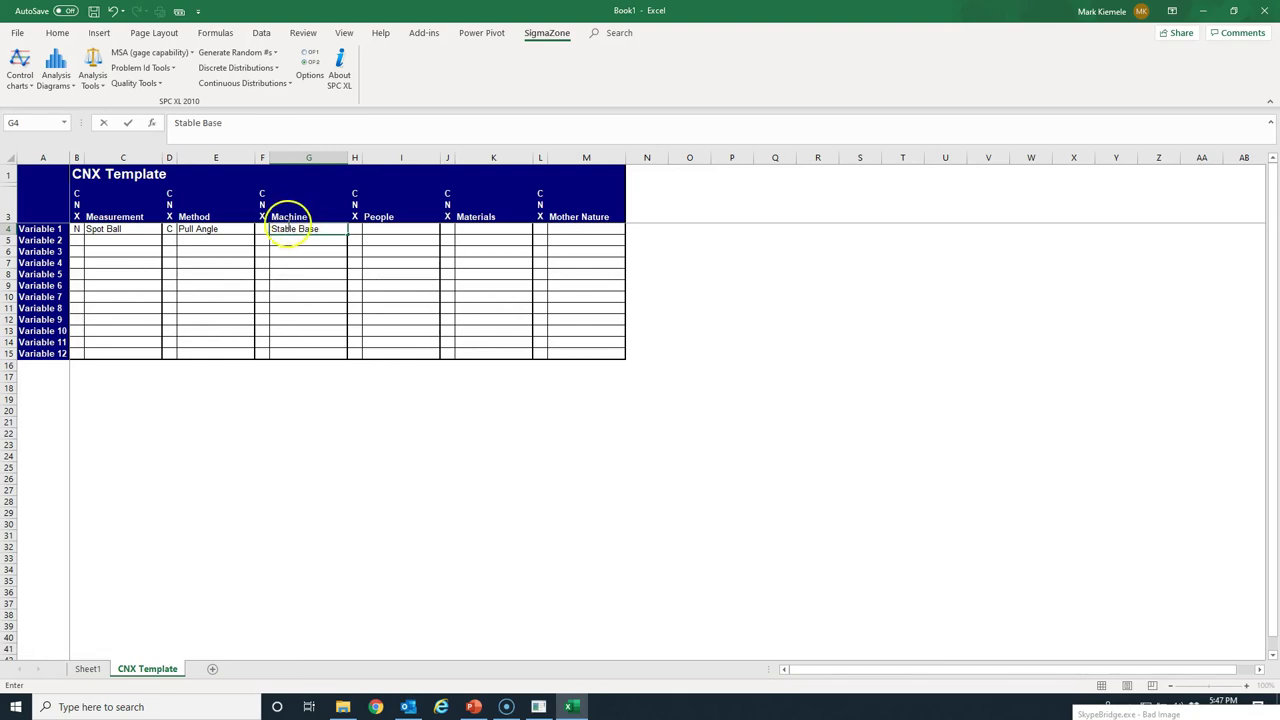
{"action": "left_click", "coordinate": [260, 231]}
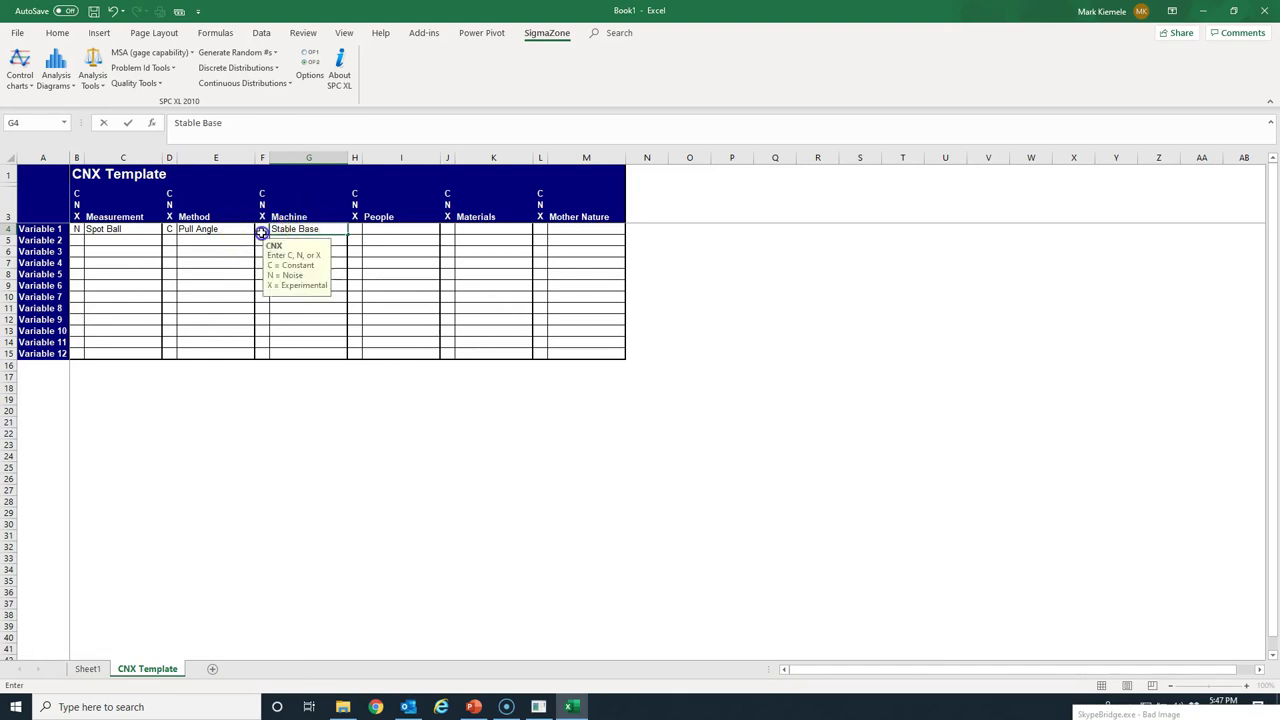
{"action": "type", "text": "N"}
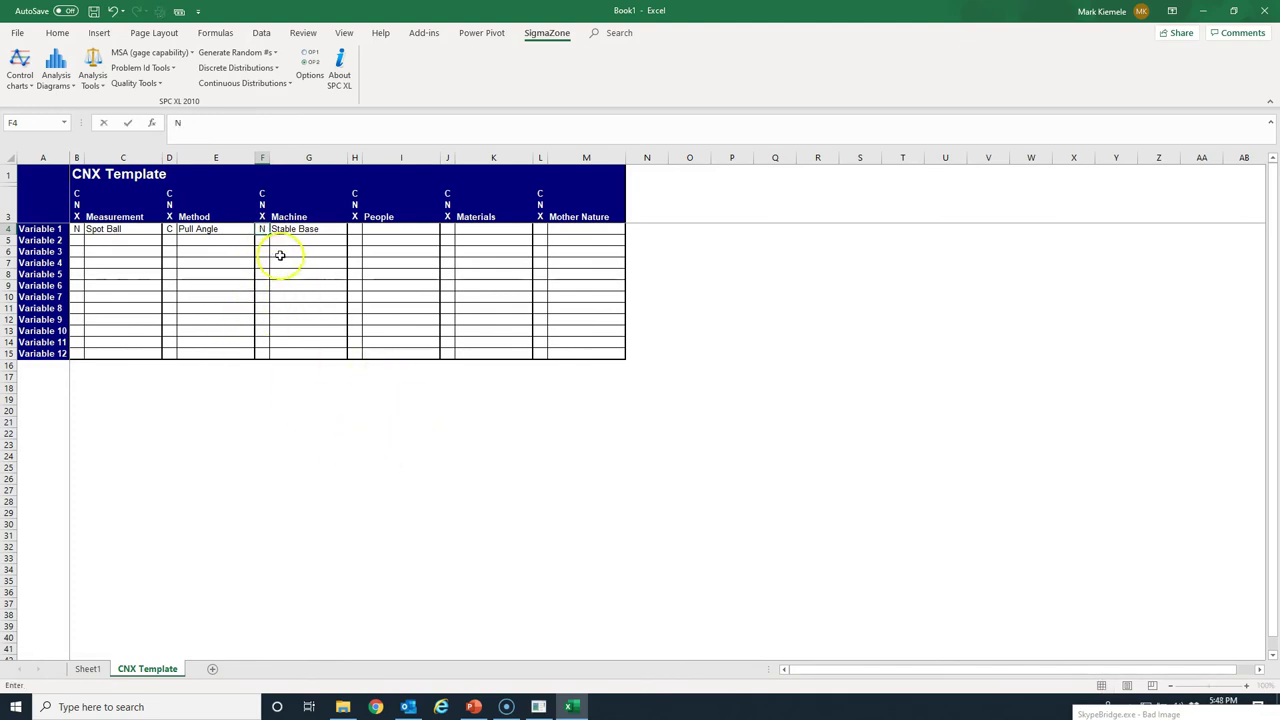
{"action": "left_click_drag", "start_coordinate": [490, 490], "coordinate": [490, 479]}
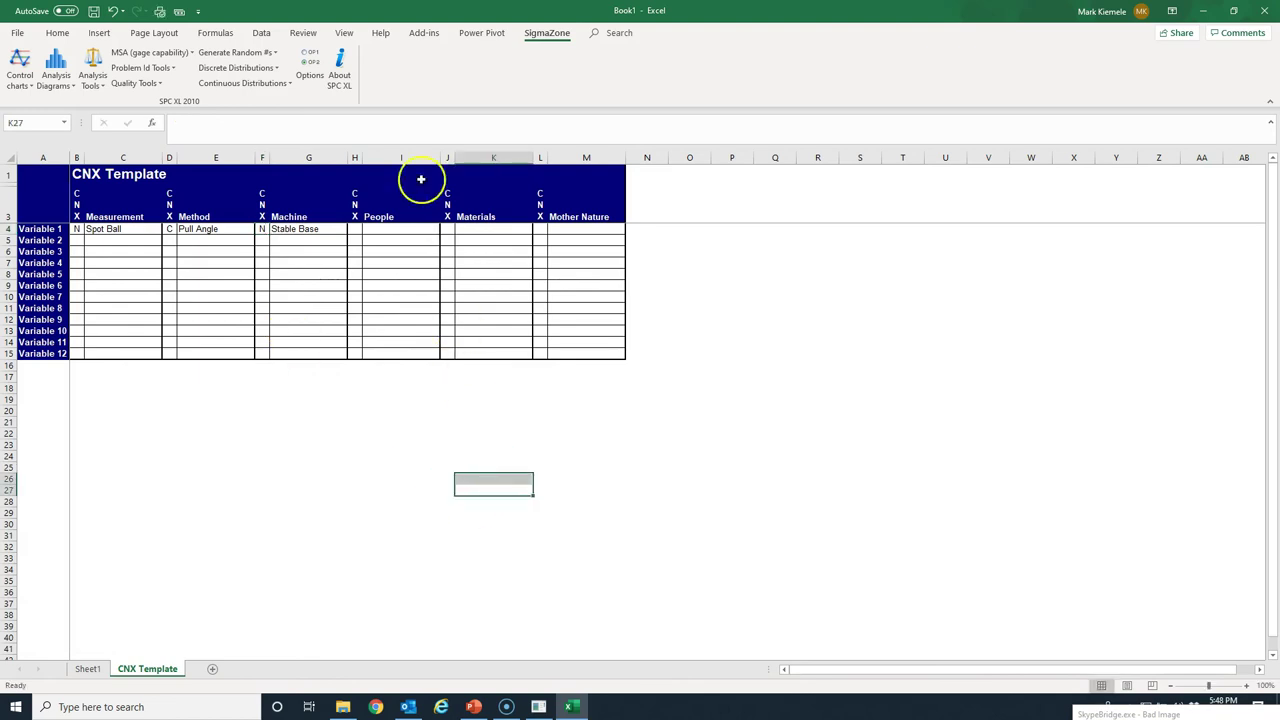
Generate the CNX cause-and-effect diagram from the template and export it as an SOP document in Word
{"action": "left_click", "coordinate": [156, 68]}
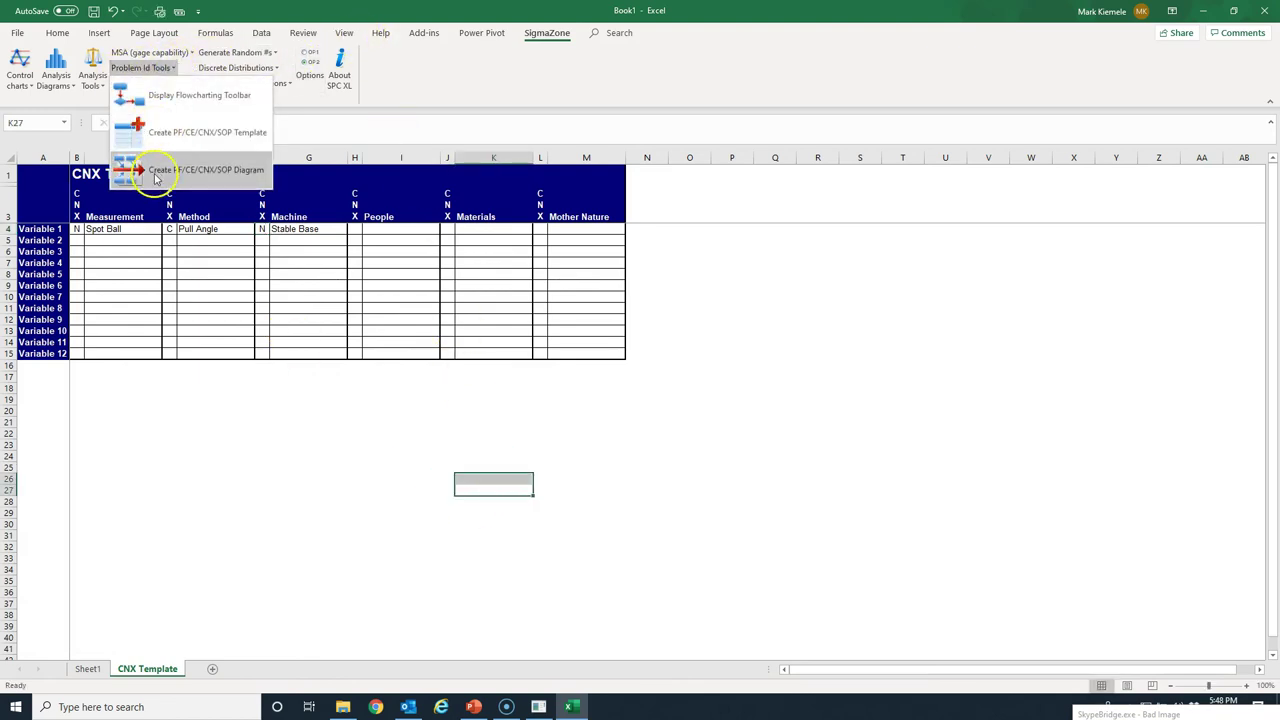
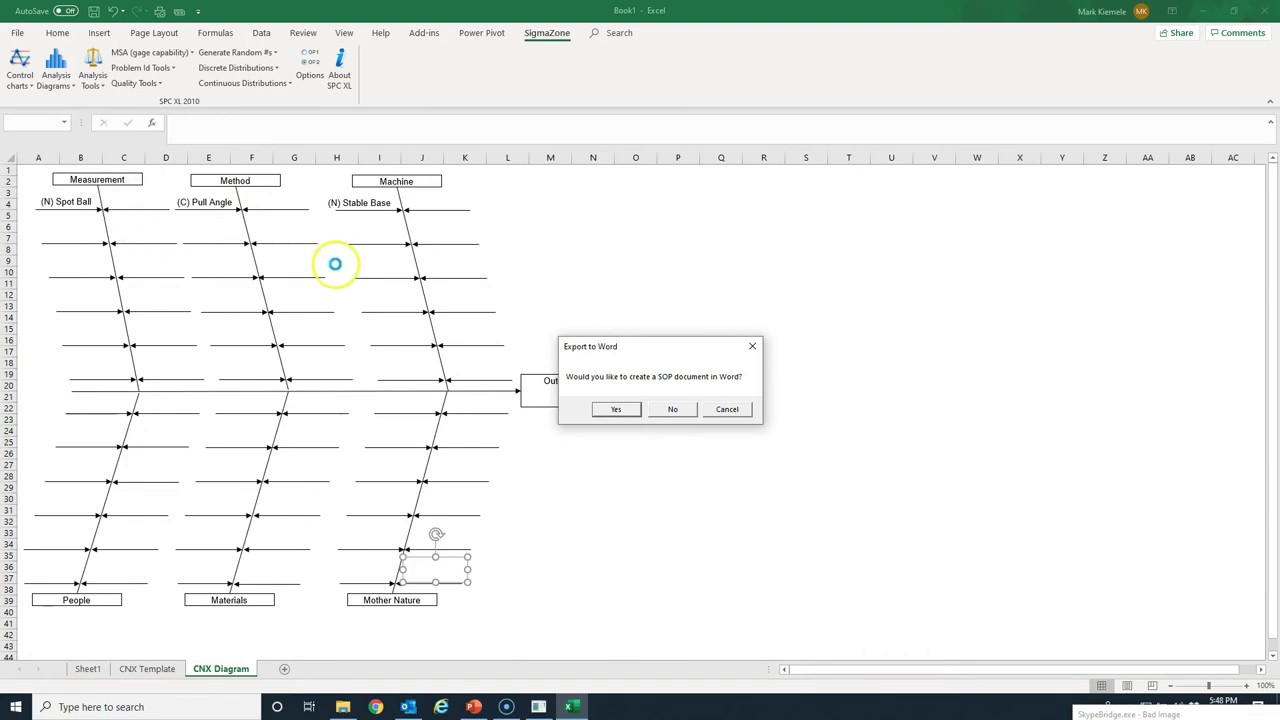
{"action": "left_click_drag", "start_coordinate": [643, 343], "coordinate": [797, 306]}
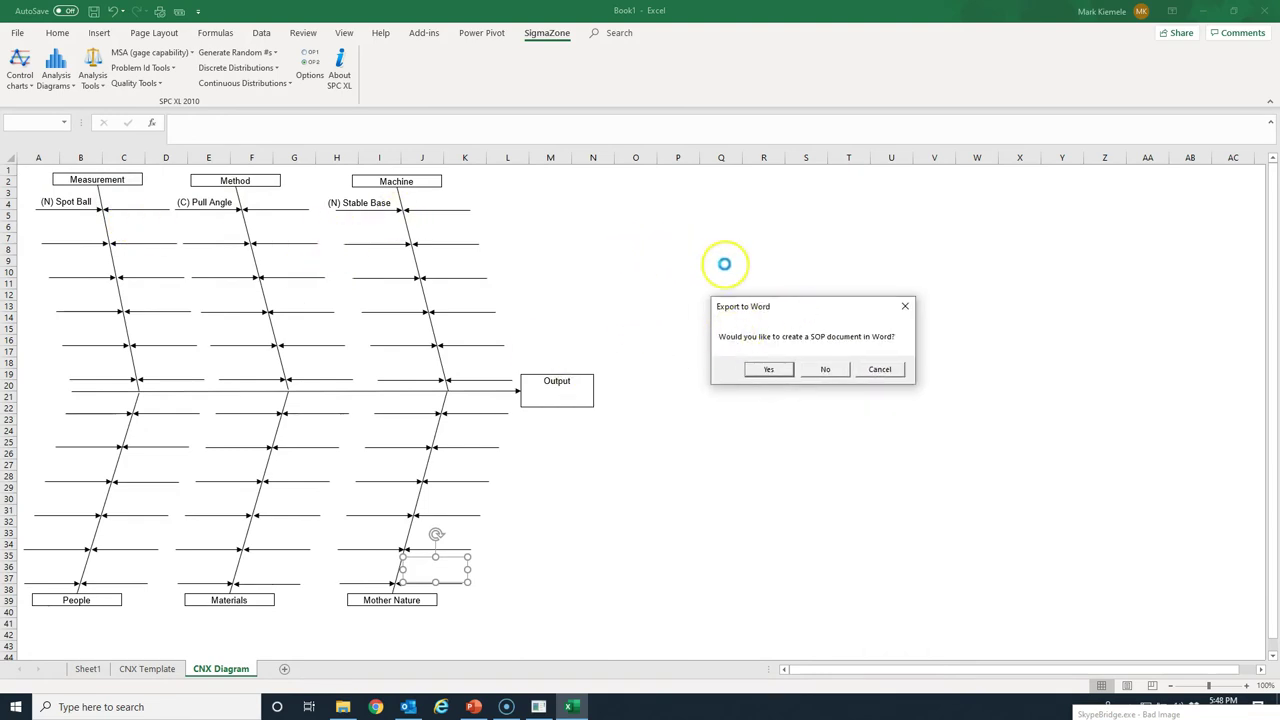
{"action": "left_click", "coordinate": [762, 375]}
{"action": "left_click", "coordinate": [765, 370]}
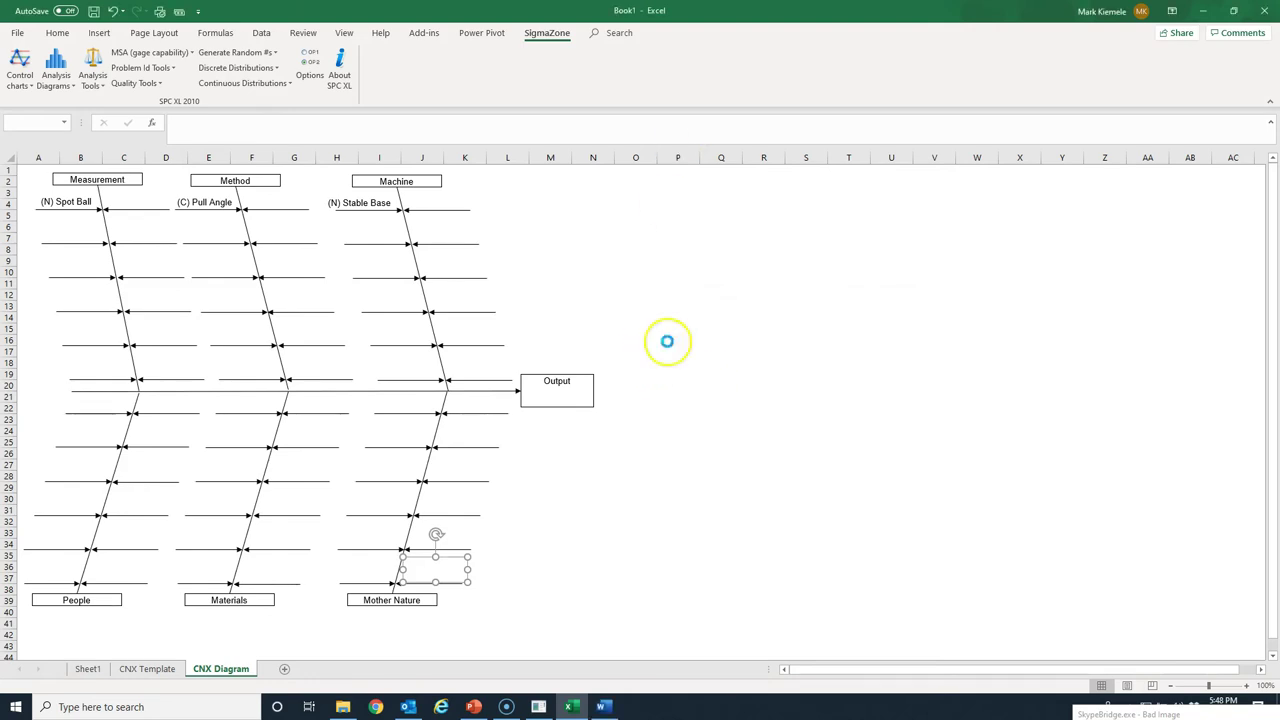
Switch to Word and review the SOP document's pages of variables for each category
{"action": "left_click", "coordinate": [603, 707]}
{"action": "scroll", "coordinate": [707, 240], "scroll_direction": "down", "scroll_amount": 4}
{"action": "scroll", "coordinate": [706, 226], "scroll_direction": "up", "scroll_amount": 6}
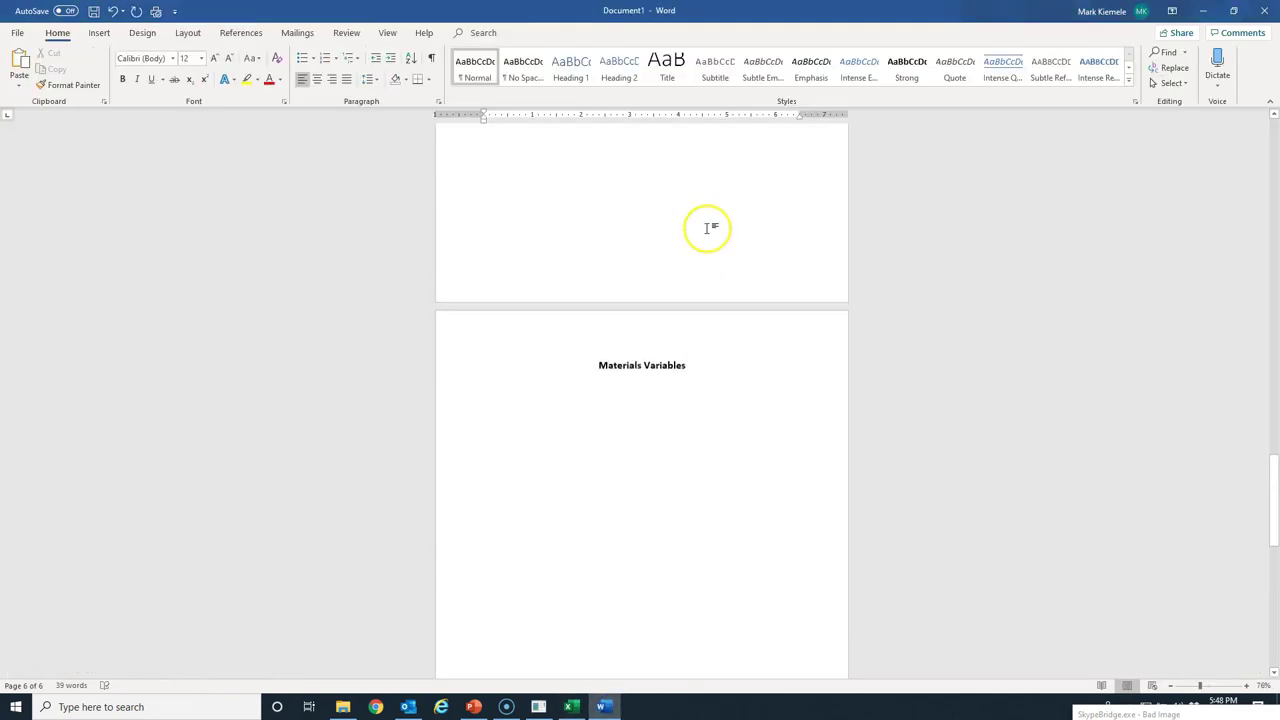
{"action": "scroll", "coordinate": [707, 226], "scroll_direction": "up", "scroll_amount": 7}
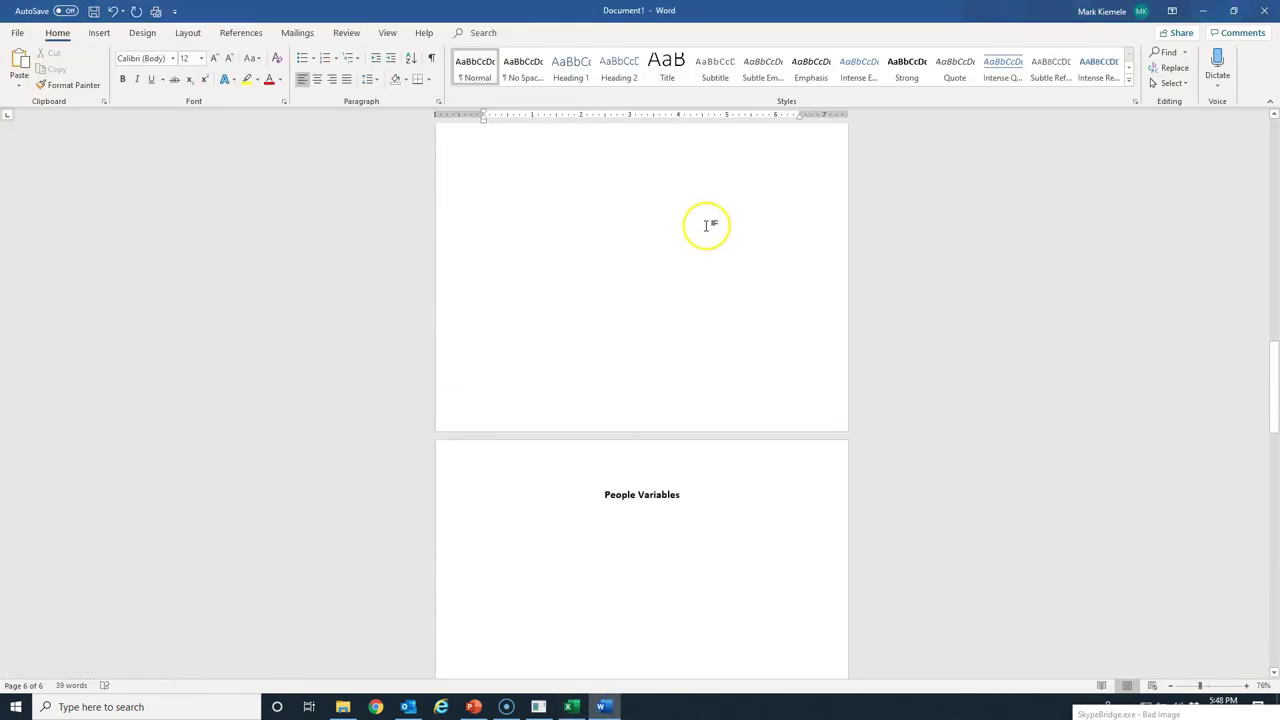
{"action": "scroll", "coordinate": [707, 226], "scroll_direction": "up", "scroll_amount": 1}
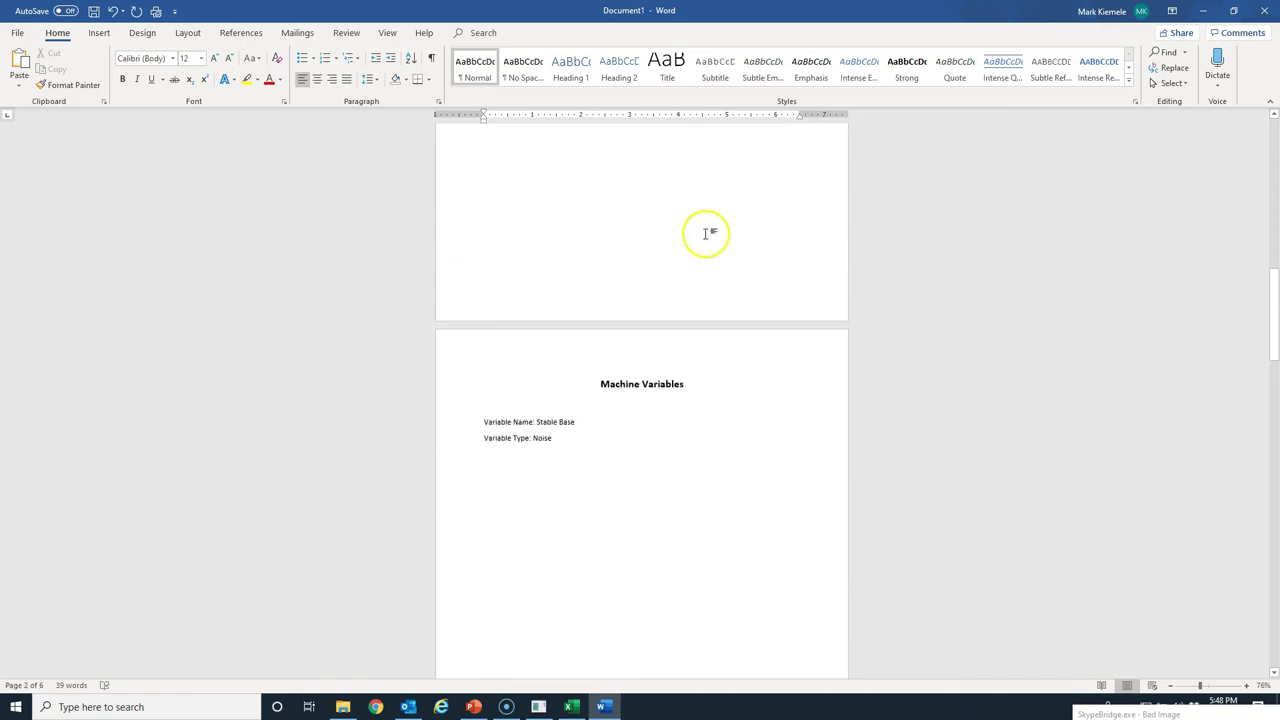
Change the Stable Base variable type to Constant and add the line "SOP: use duct tape and clamps" below it
{"action": "left_click", "coordinate": [551, 438]}
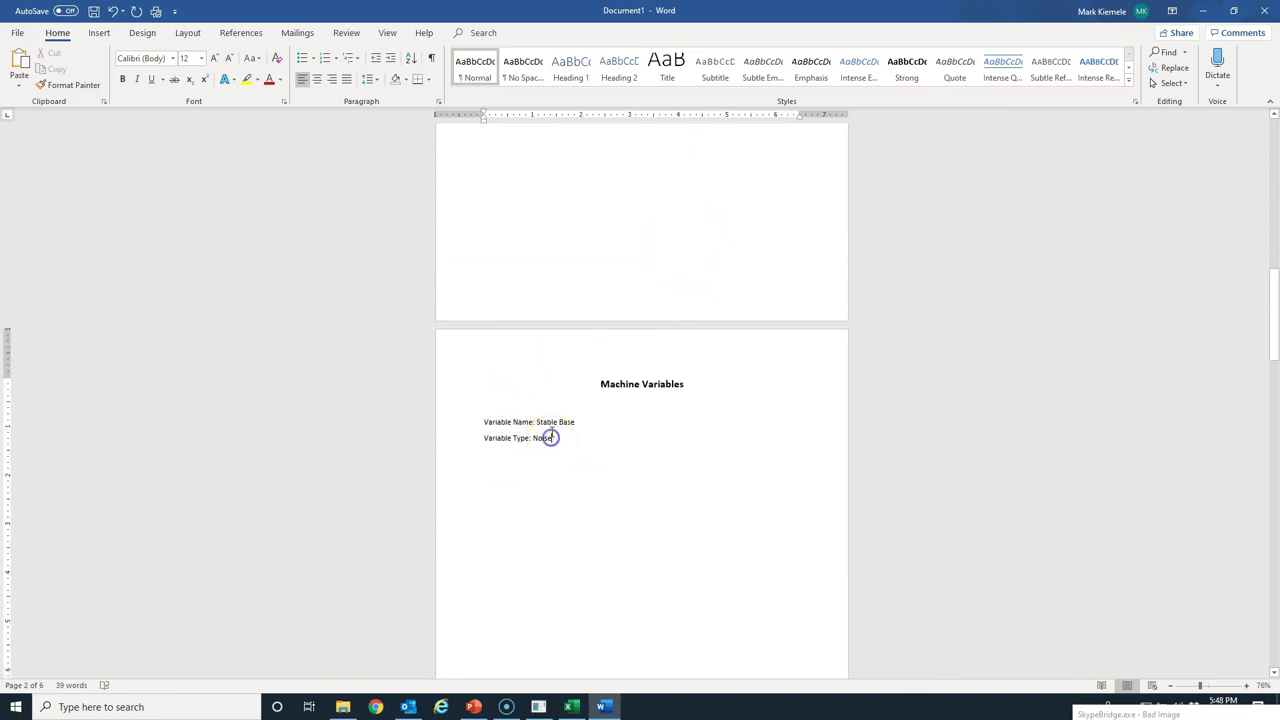
{"action": "key", "text": "BackSpace"}
{"action": "key", "text": "BackSpace"}
{"action": "key", "text": "BackSpace"}
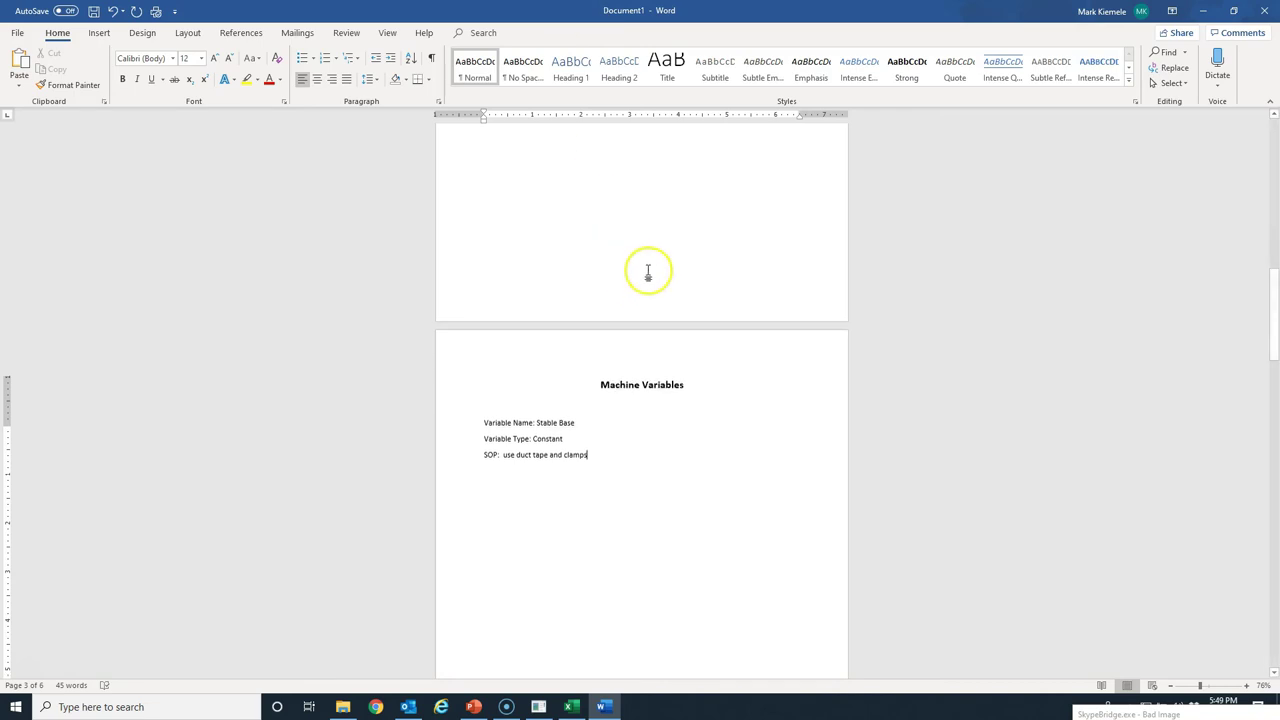
Replace the Pull Angle procedure placeholder with "use a block to have a hard stop at the angle of use"
{"action": "scroll", "coordinate": [646, 260], "scroll_direction": "up", "scroll_amount": 6}
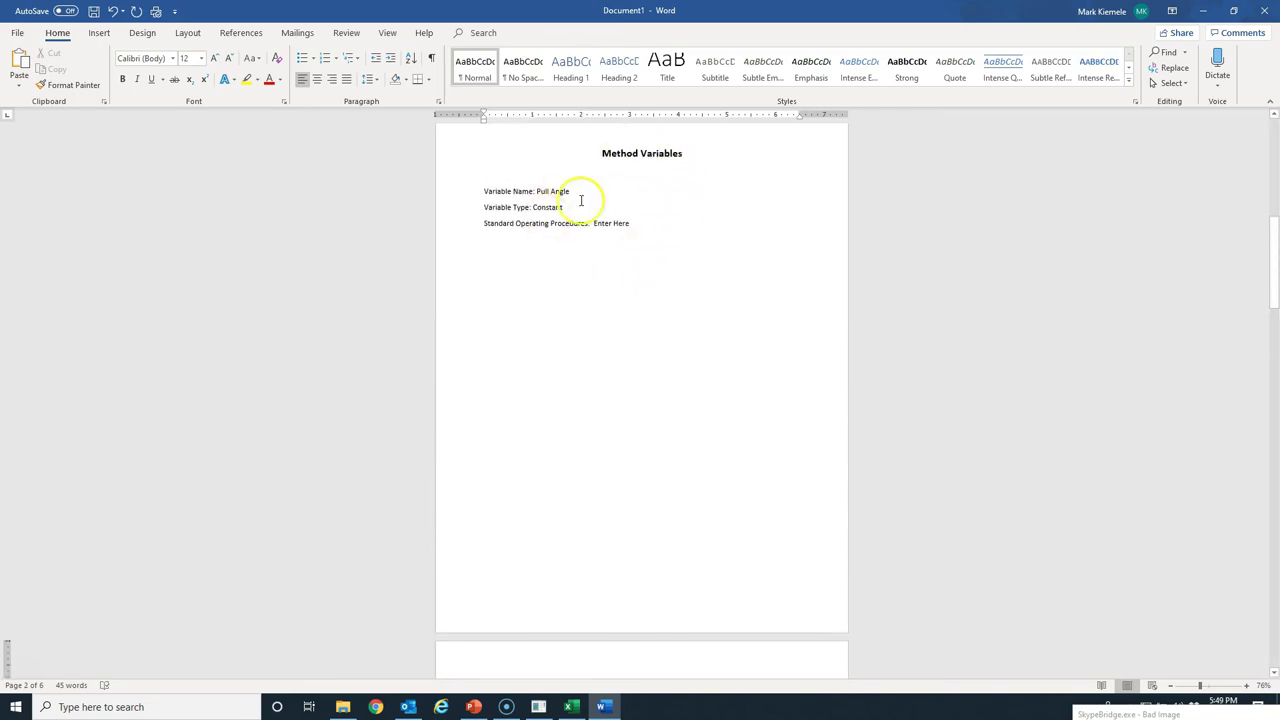
{"action": "left_click", "coordinate": [630, 223]}
{"action": "key", "text": "BackSpace"}
{"action": "key", "text": "BackSpace"}
{"action": "key", "text": "BackSpace"}
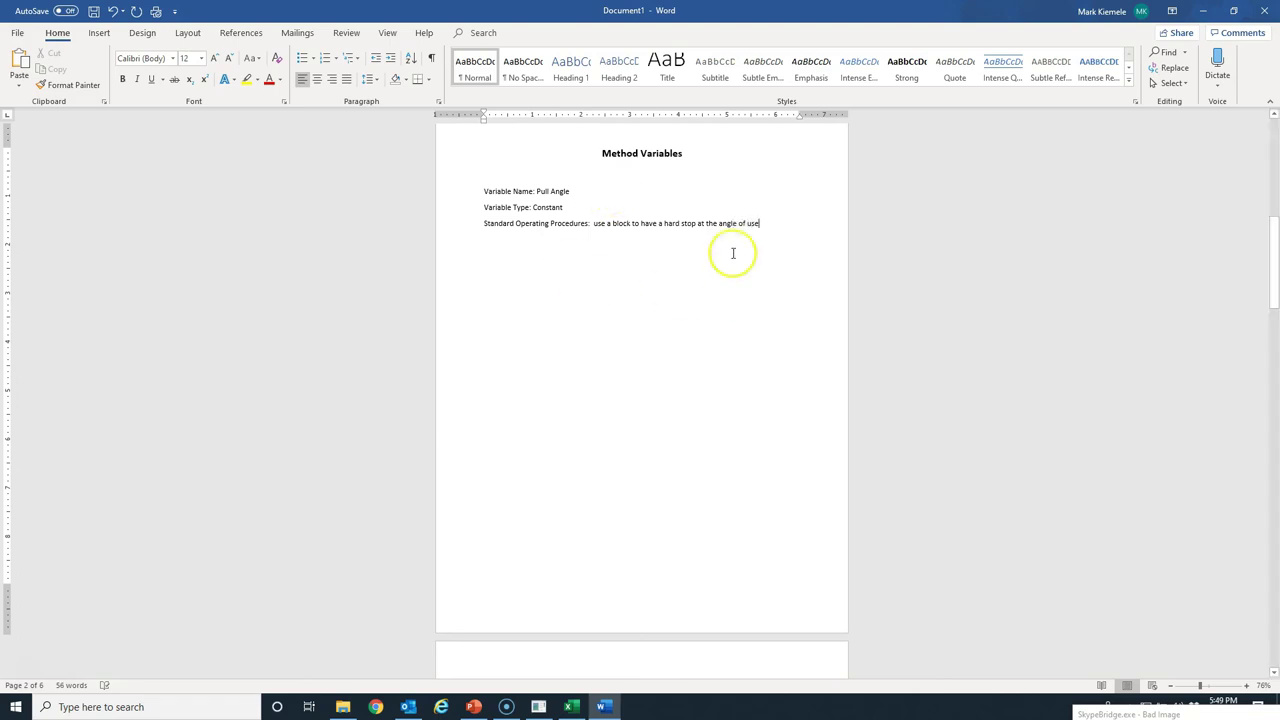
Display multiple pages at once and review the variable pages from Measurement through Mother Nature
{"action": "scroll", "coordinate": [684, 334], "scroll_direction": "up", "scroll_amount": 2}
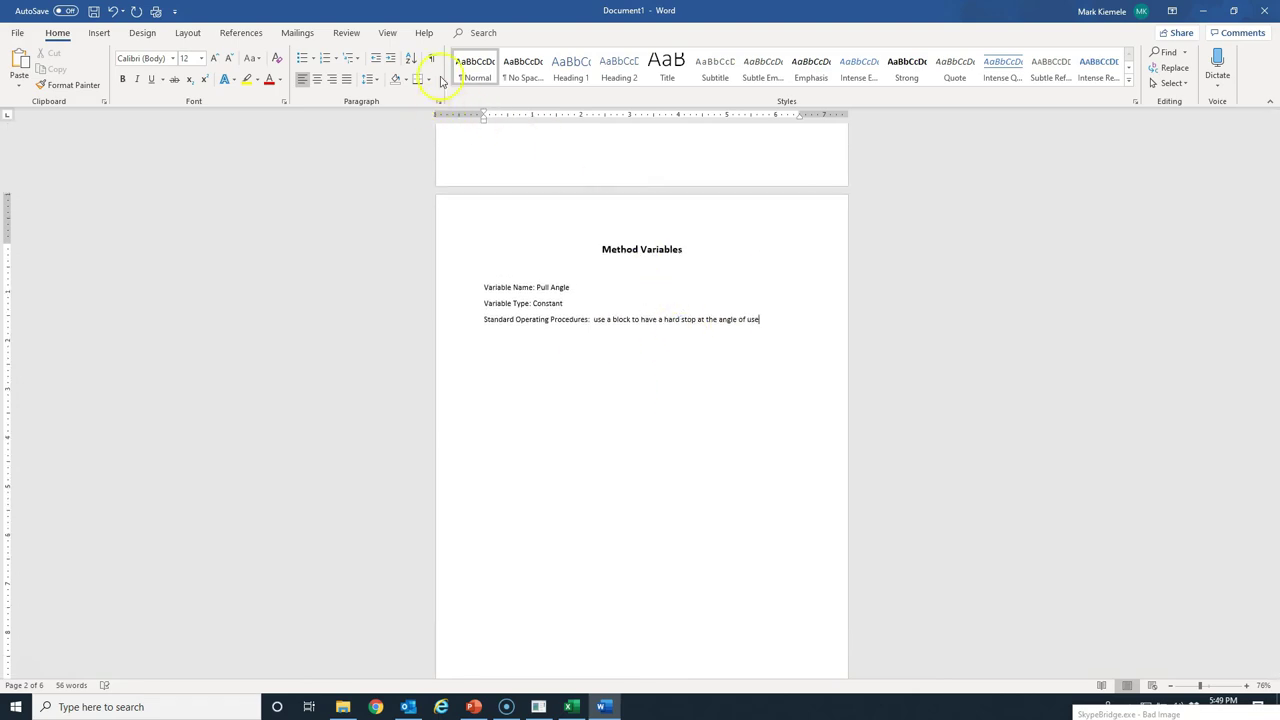
{"action": "left_click", "coordinate": [388, 33]}
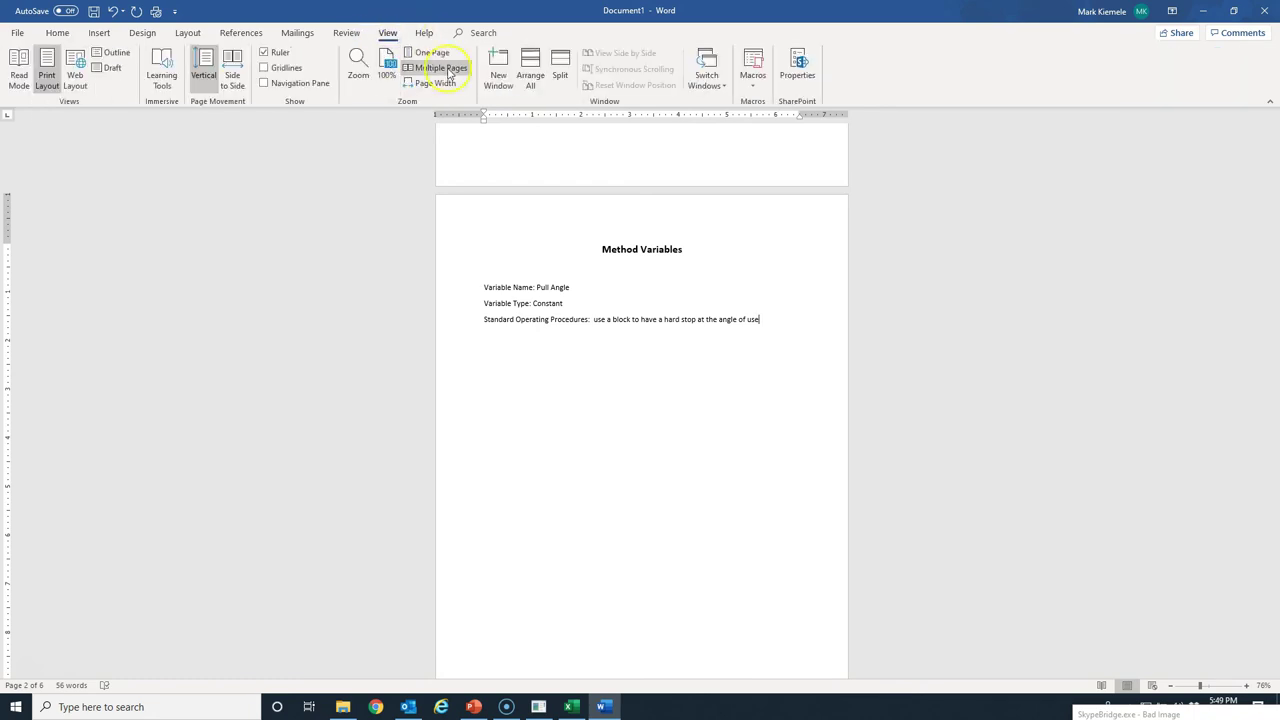
{"action": "left_click", "coordinate": [425, 67]}
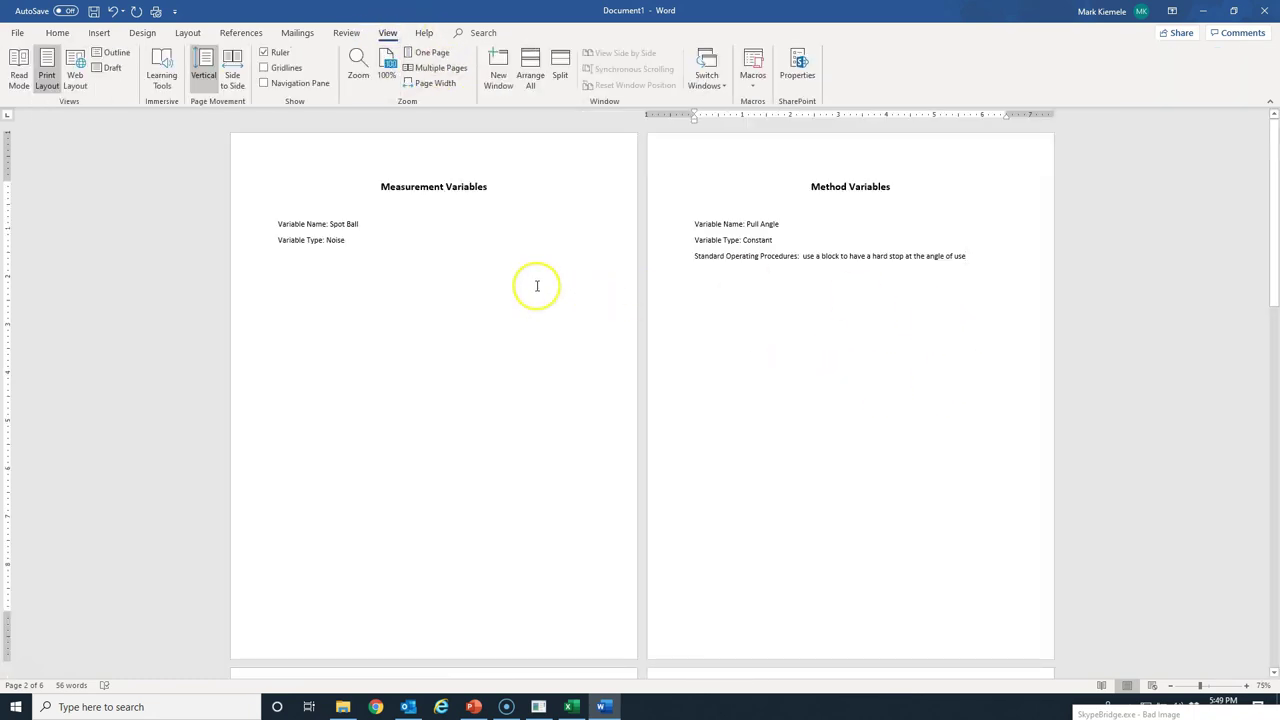
{"action": "scroll", "coordinate": [551, 309], "scroll_direction": "down", "scroll_amount": 5}
{"action": "scroll", "coordinate": [561, 321], "scroll_direction": "down", "scroll_amount": 9}
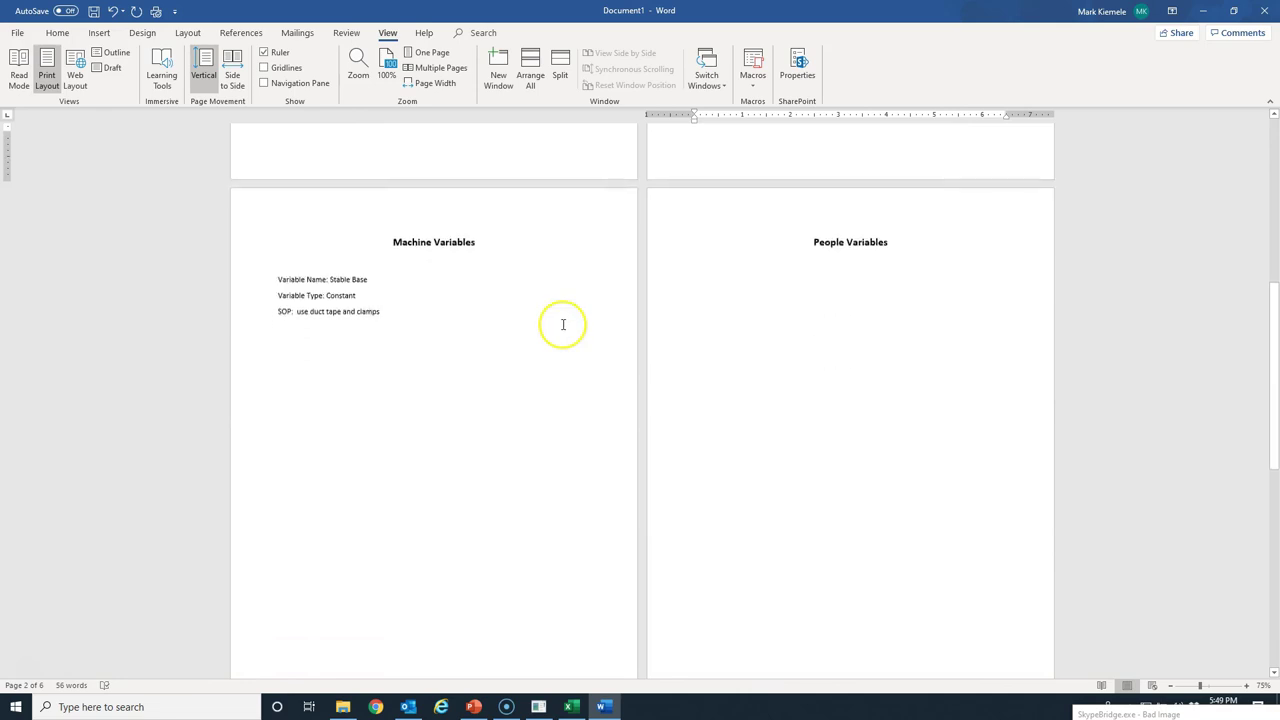
{"action": "scroll", "coordinate": [564, 325], "scroll_direction": "down", "scroll_amount": 6}
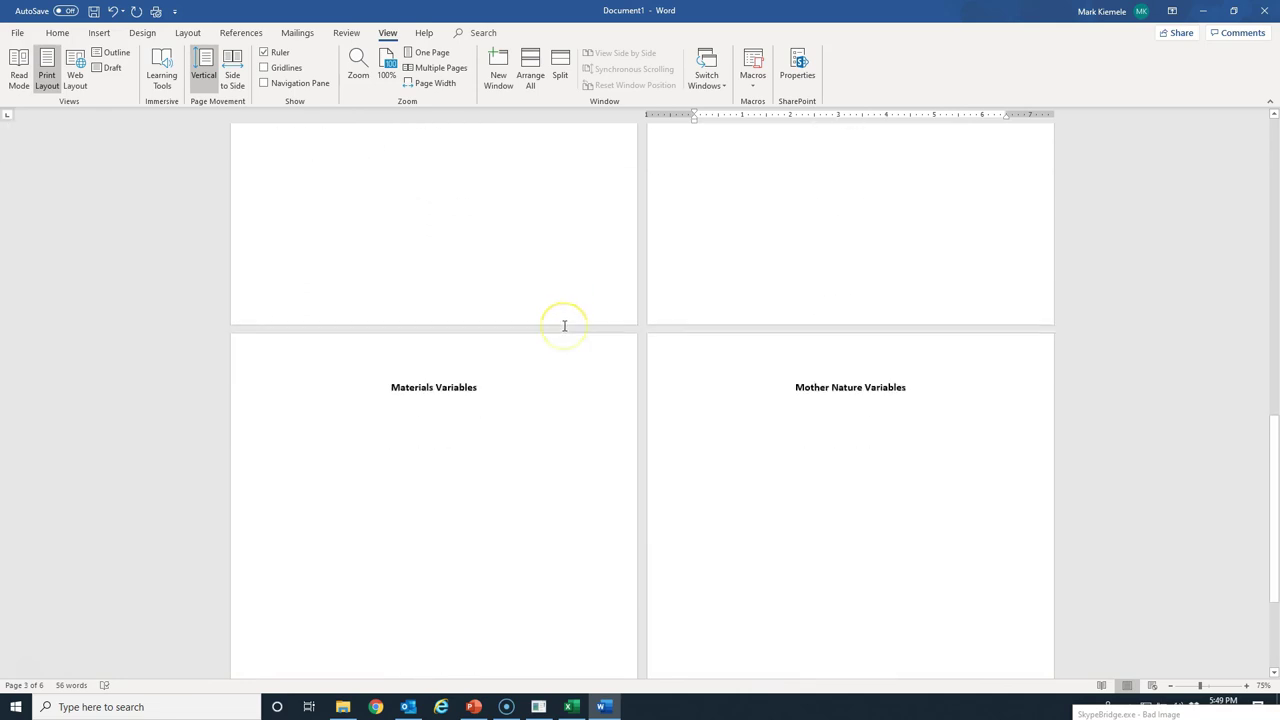
{"action": "scroll", "coordinate": [564, 325], "scroll_direction": "up", "scroll_amount": 3}
{"action": "scroll", "coordinate": [564, 325], "scroll_direction": "up", "scroll_amount": 7}
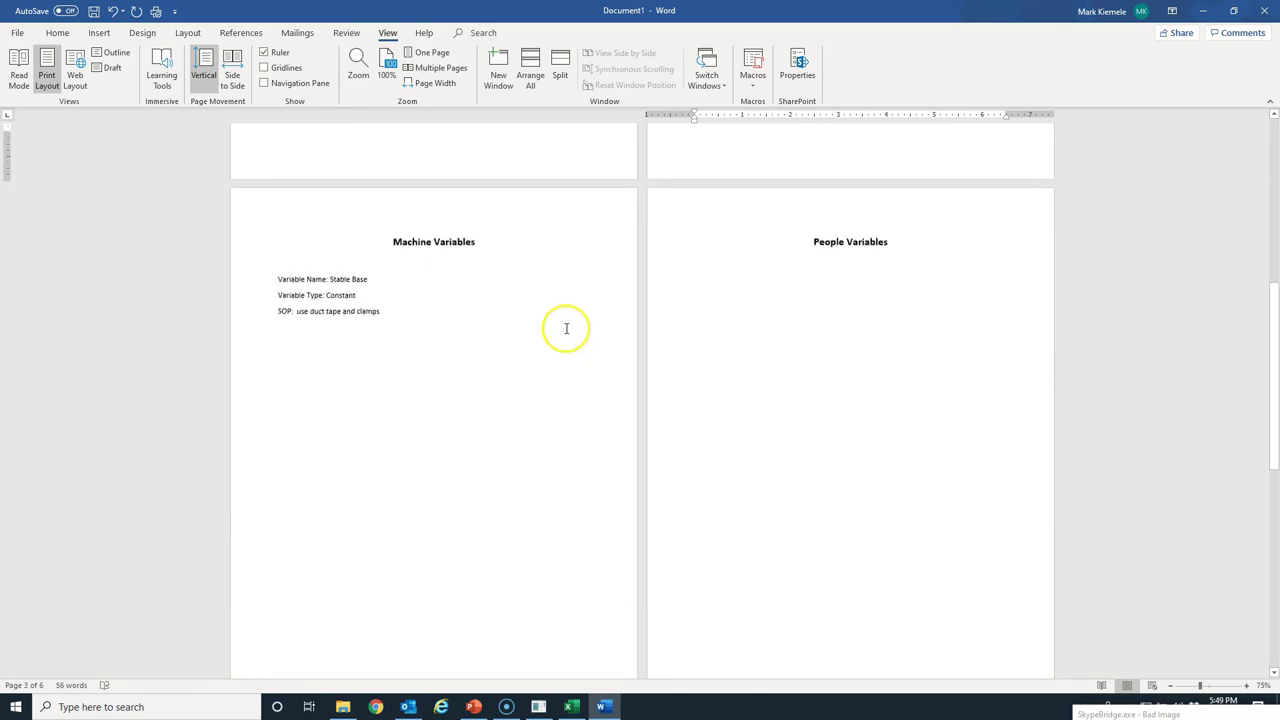
{"action": "scroll", "coordinate": [565, 329], "scroll_direction": "up", "scroll_amount": 5}
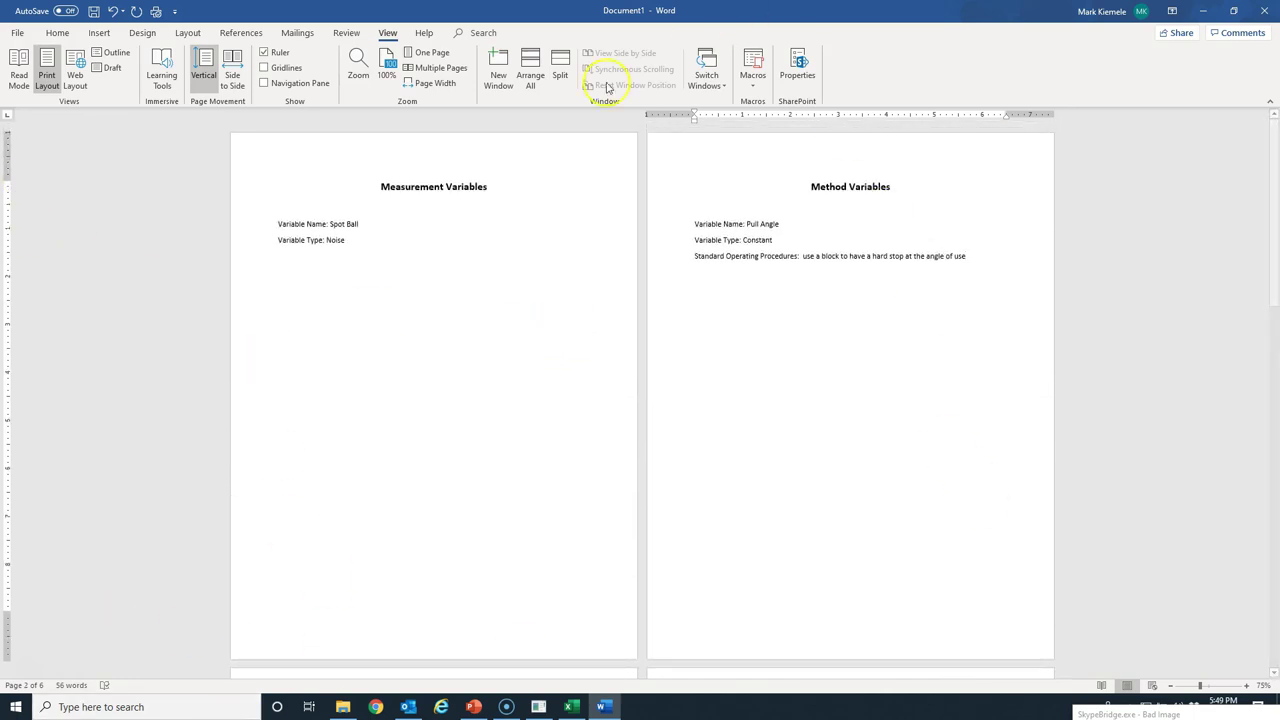
Switch back to Excel and delete the second right-hand Machine arrow and the third right-hand Method arrow from the CNX diagram
{"action": "left_click", "coordinate": [1205, 11]}
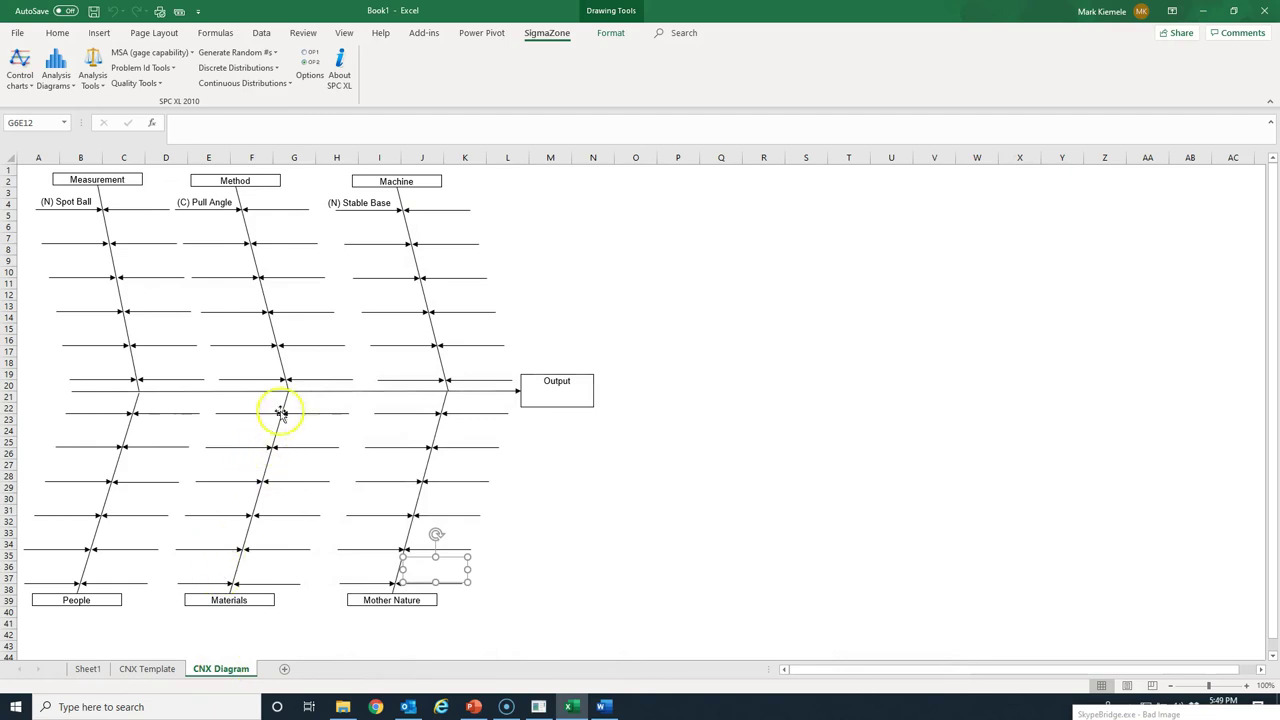
{"action": "left_click", "coordinate": [454, 245]}
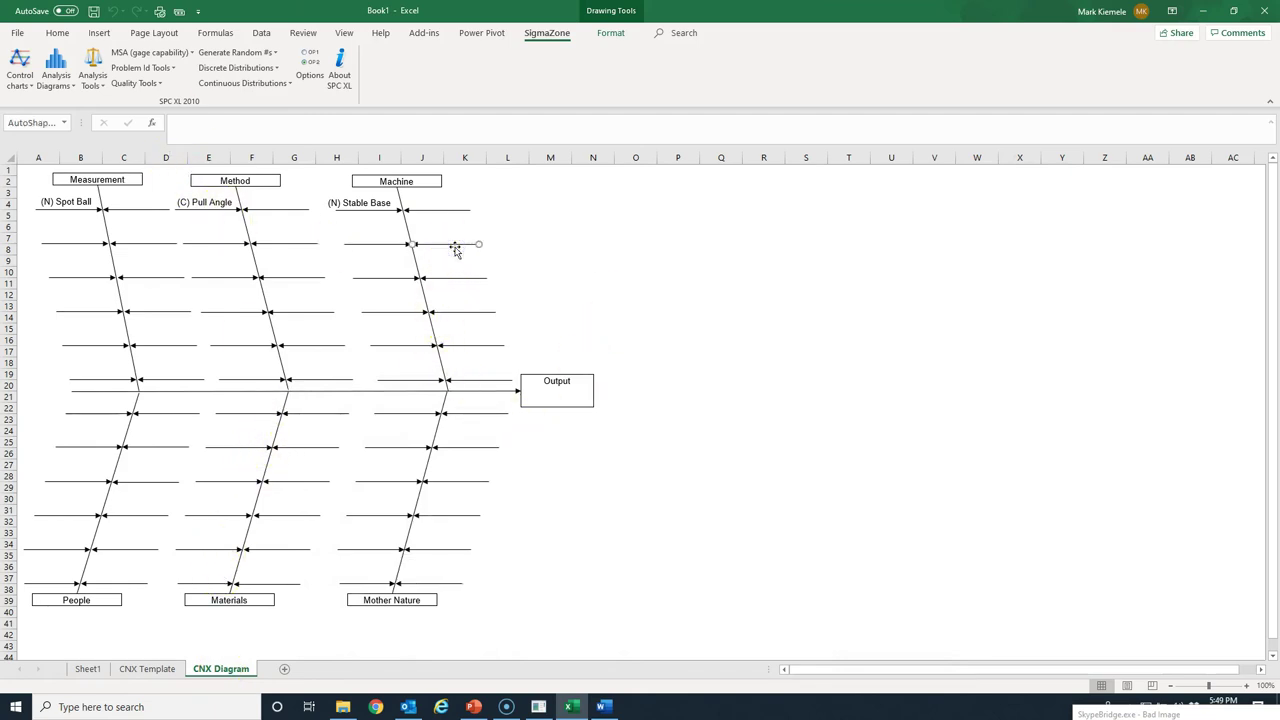
{"action": "key", "text": "Delete"}
{"action": "left_click", "coordinate": [317, 280]}
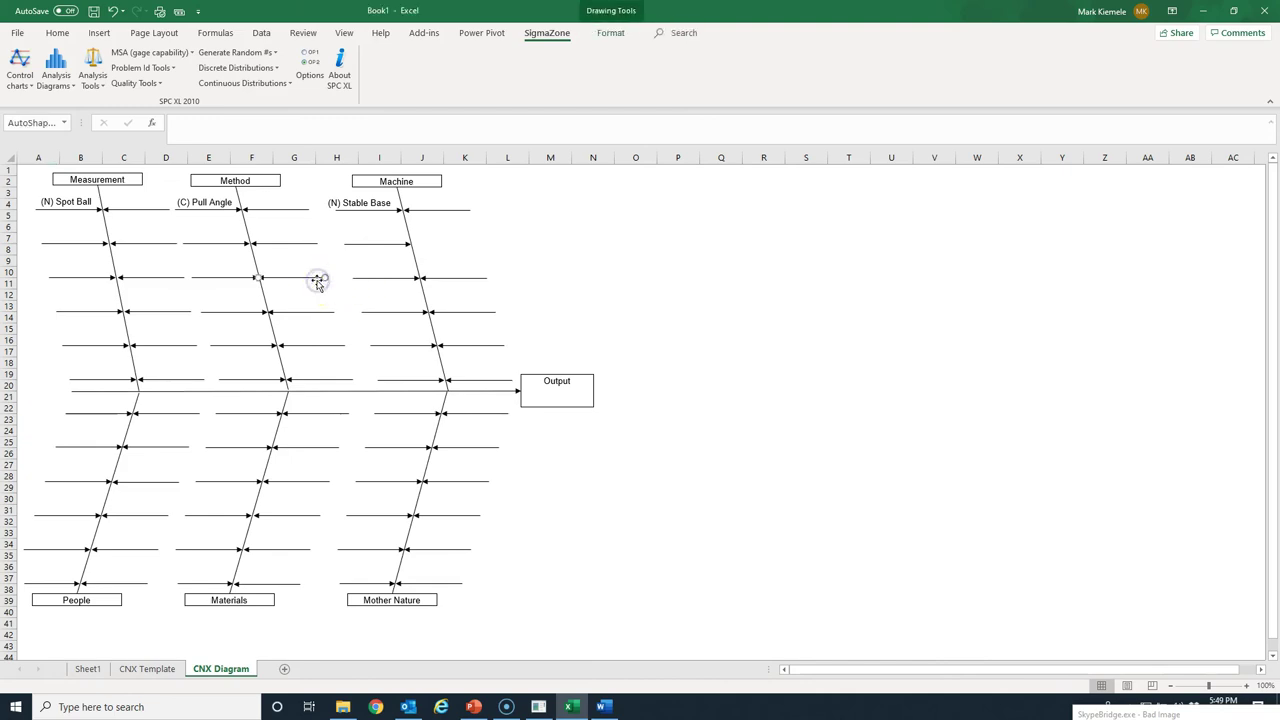
{"action": "key", "text": "Delete"}
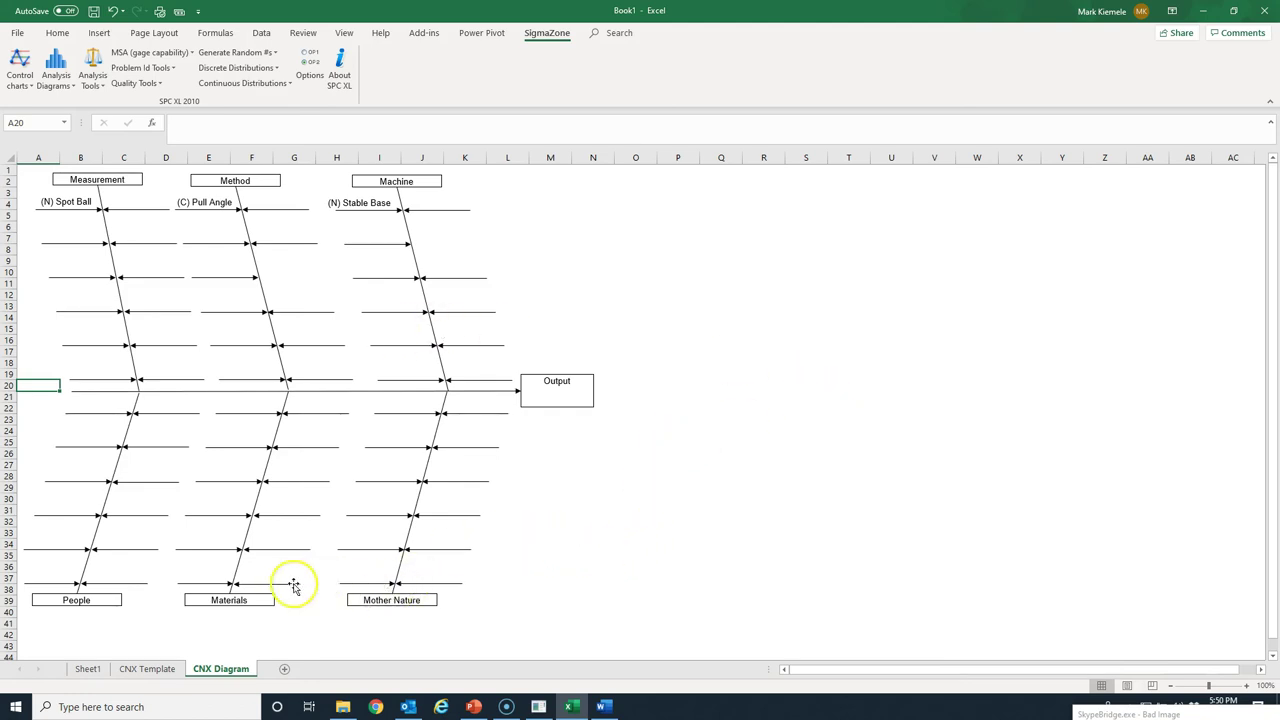
Examine SPC XL's problem identification commands and the custom flowcharting toolbar's shape tools
{"action": "left_click", "coordinate": [155, 67]}
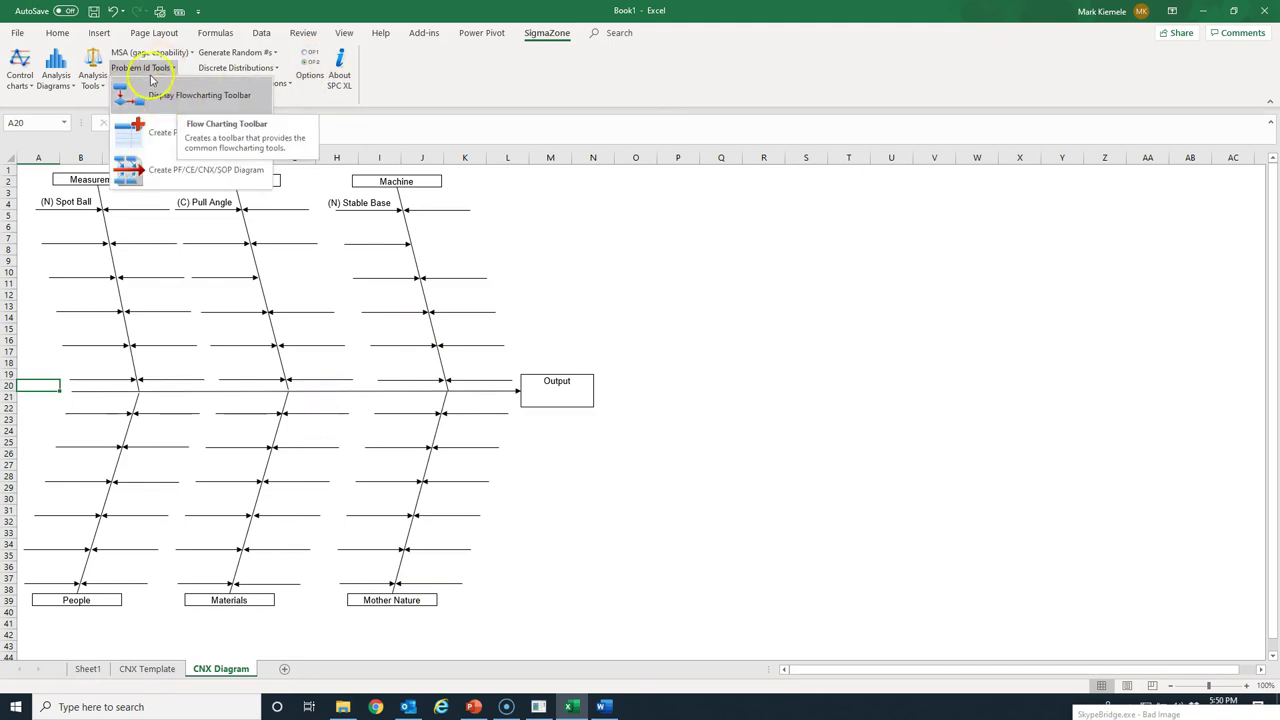
{"action": "left_click", "coordinate": [423, 34]}
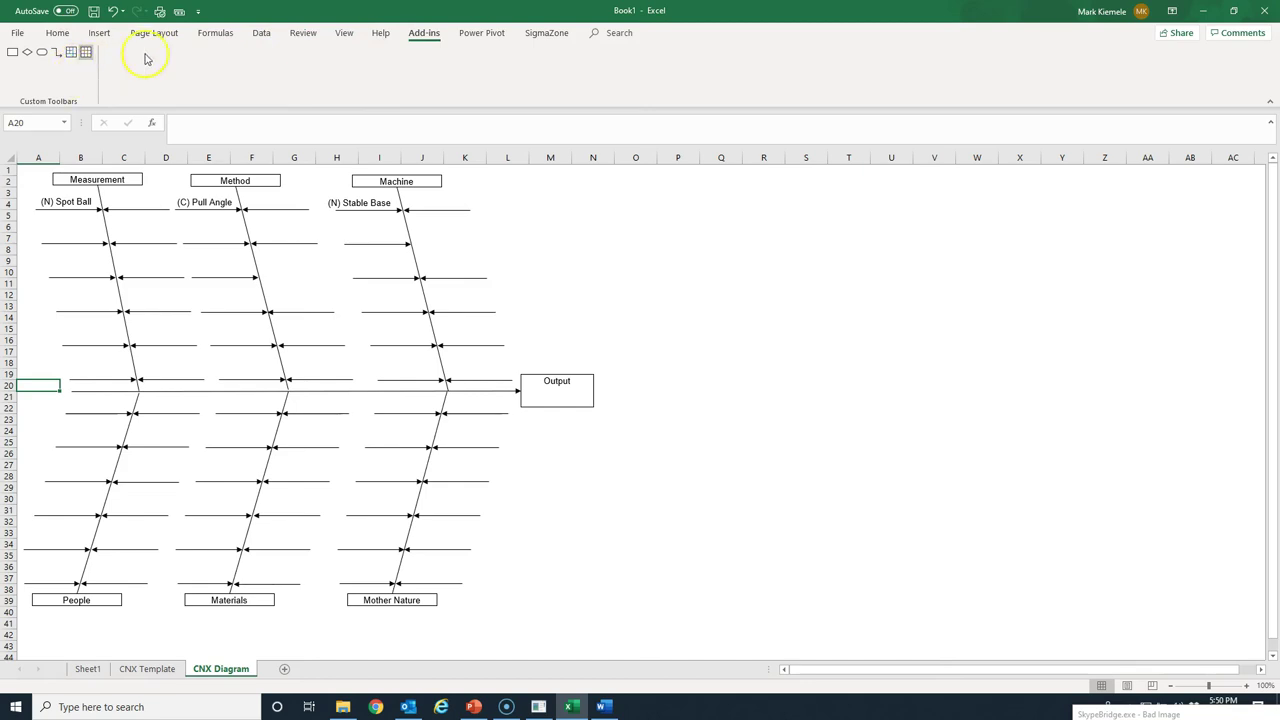
{"action": "left_click", "coordinate": [1272, 103]}
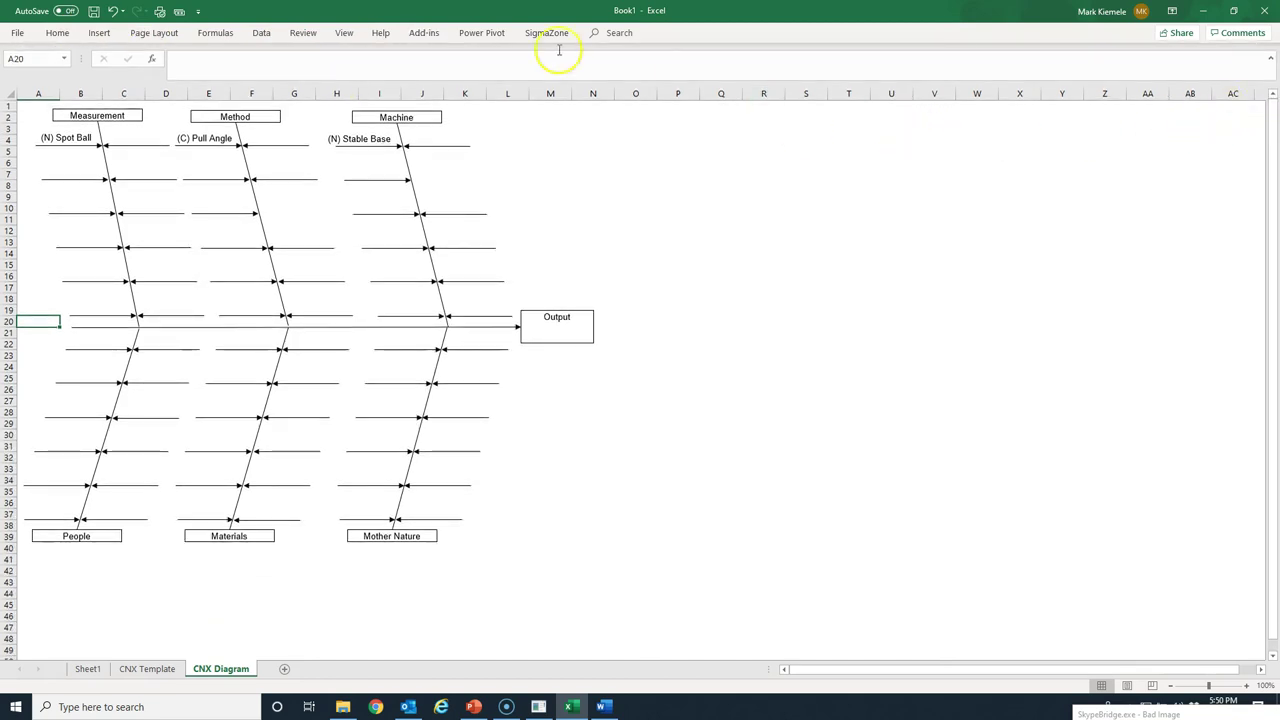
{"action": "left_click", "coordinate": [541, 34]}
{"action": "left_click", "coordinate": [141, 67]}
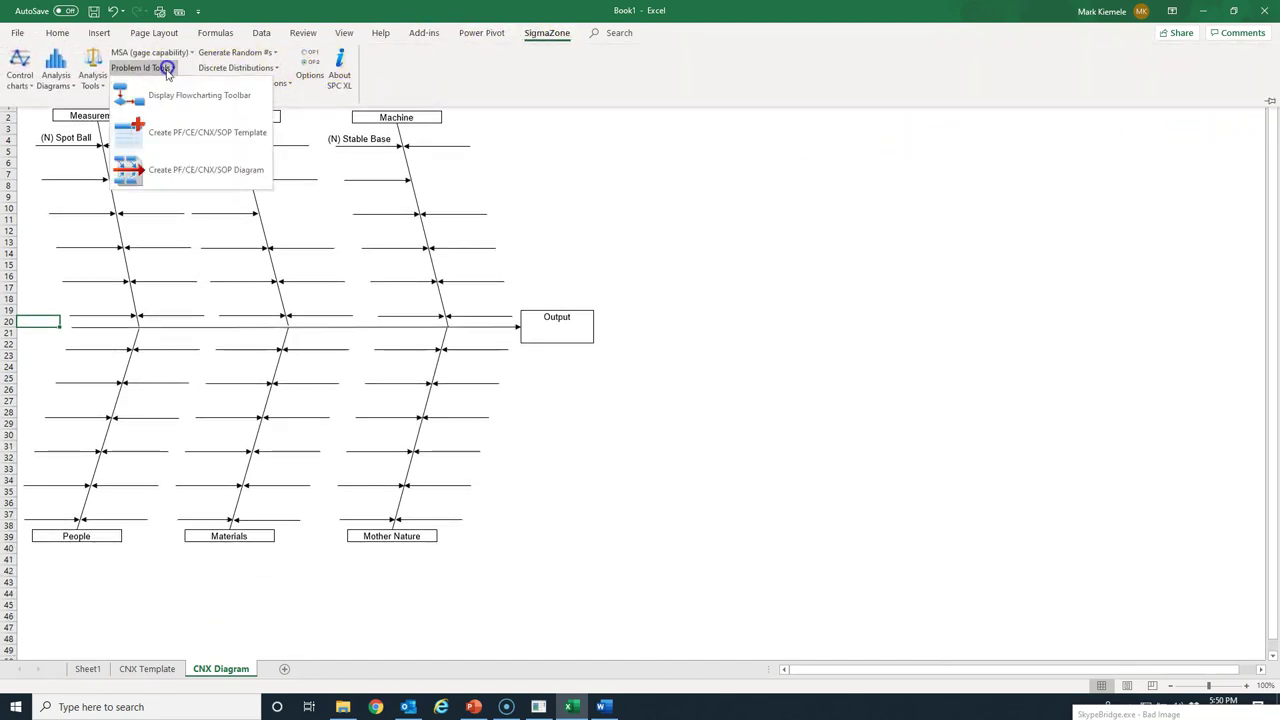
{"action": "left_click", "coordinate": [202, 133]}
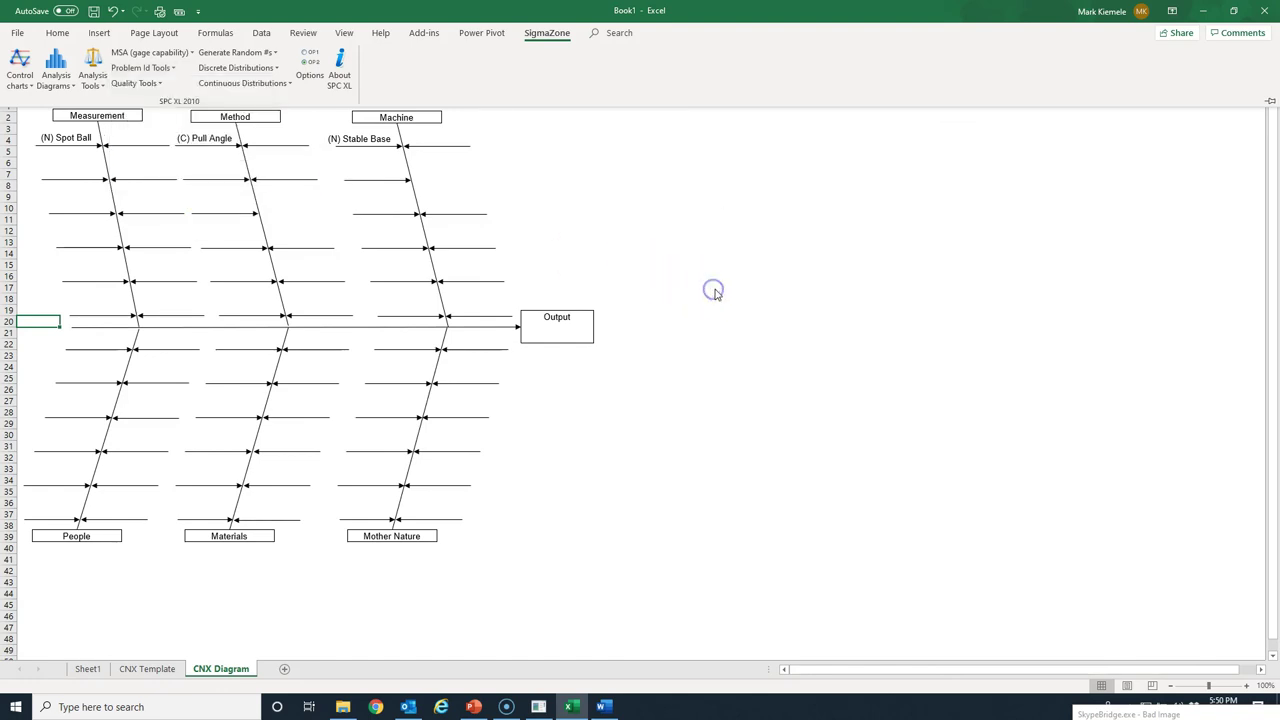
Switch to the PF CE CNX SOP presentation in PowerPoint and view slide 3
{"action": "left_click", "coordinate": [1207, 10]}
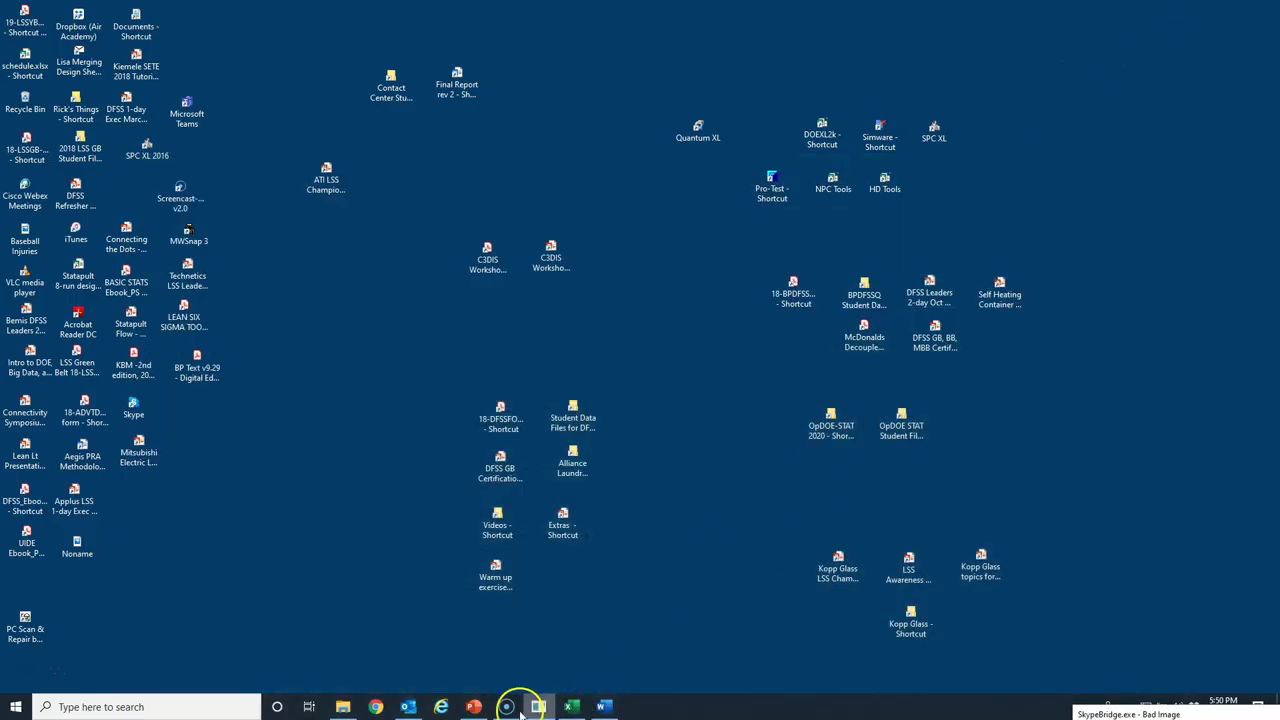
{"action": "left_click", "coordinate": [474, 706]}
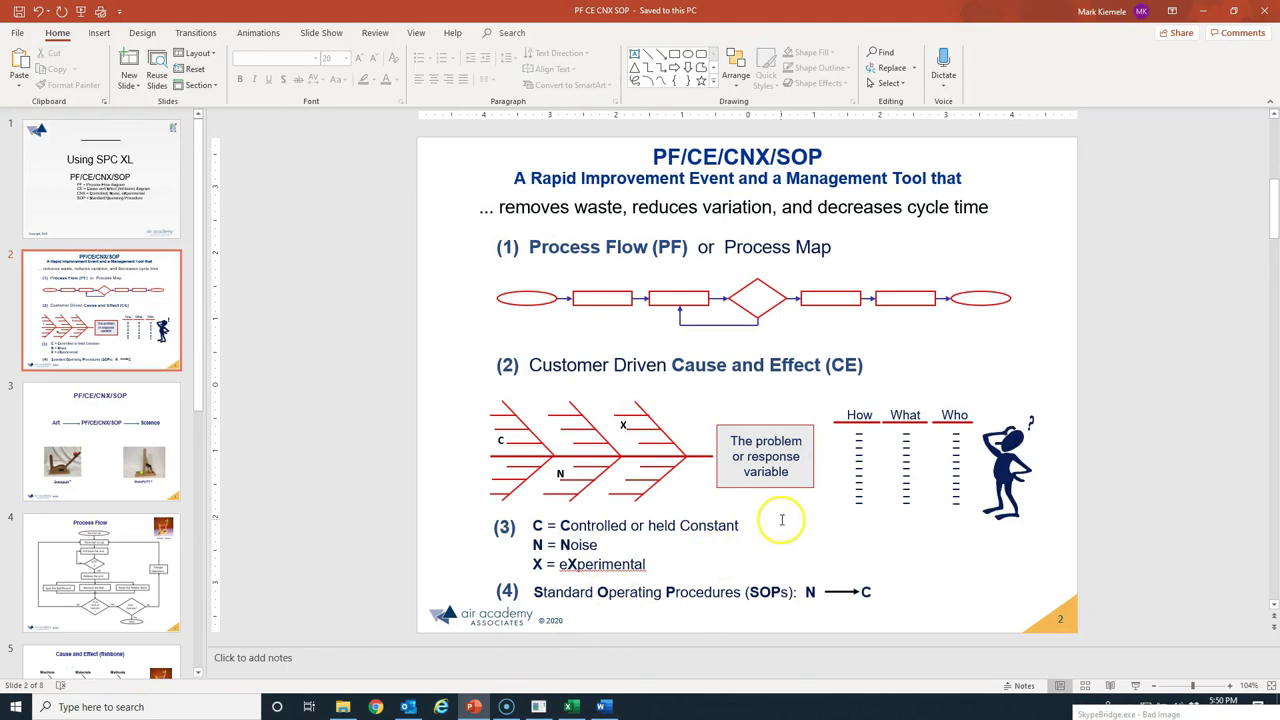
{"action": "scroll", "coordinate": [782, 519], "scroll_direction": "down", "scroll_amount": 1}
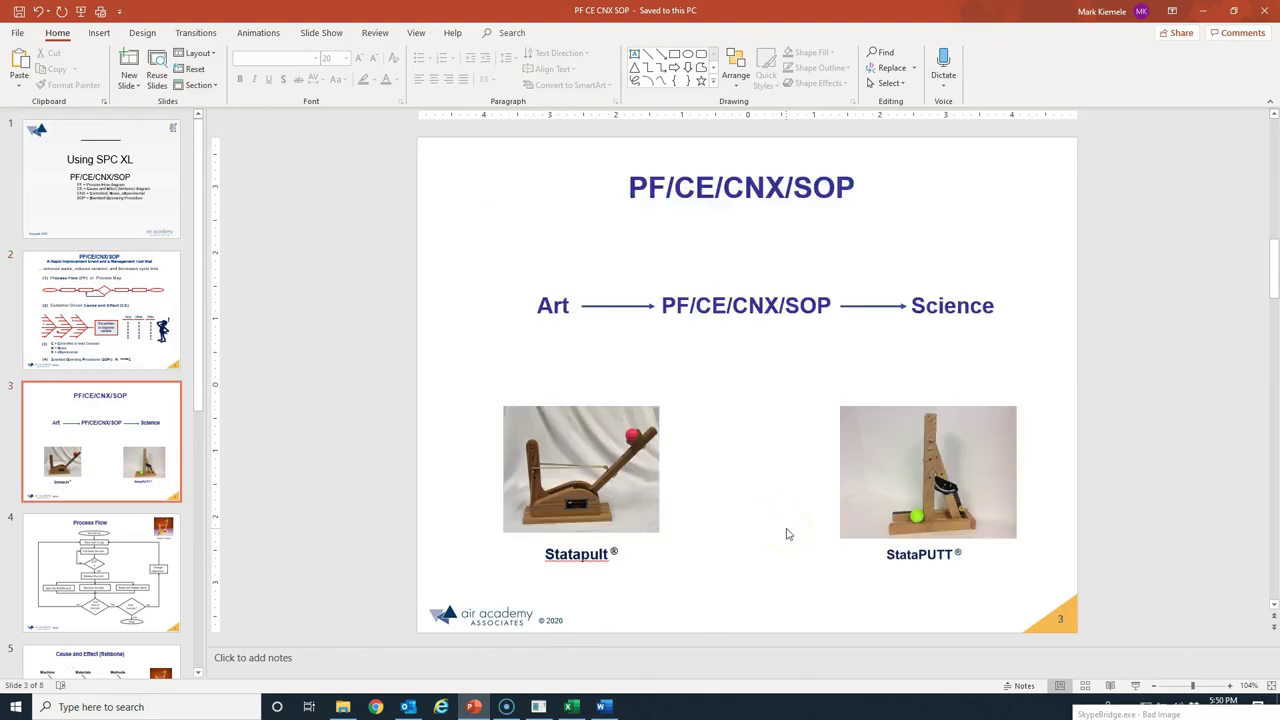